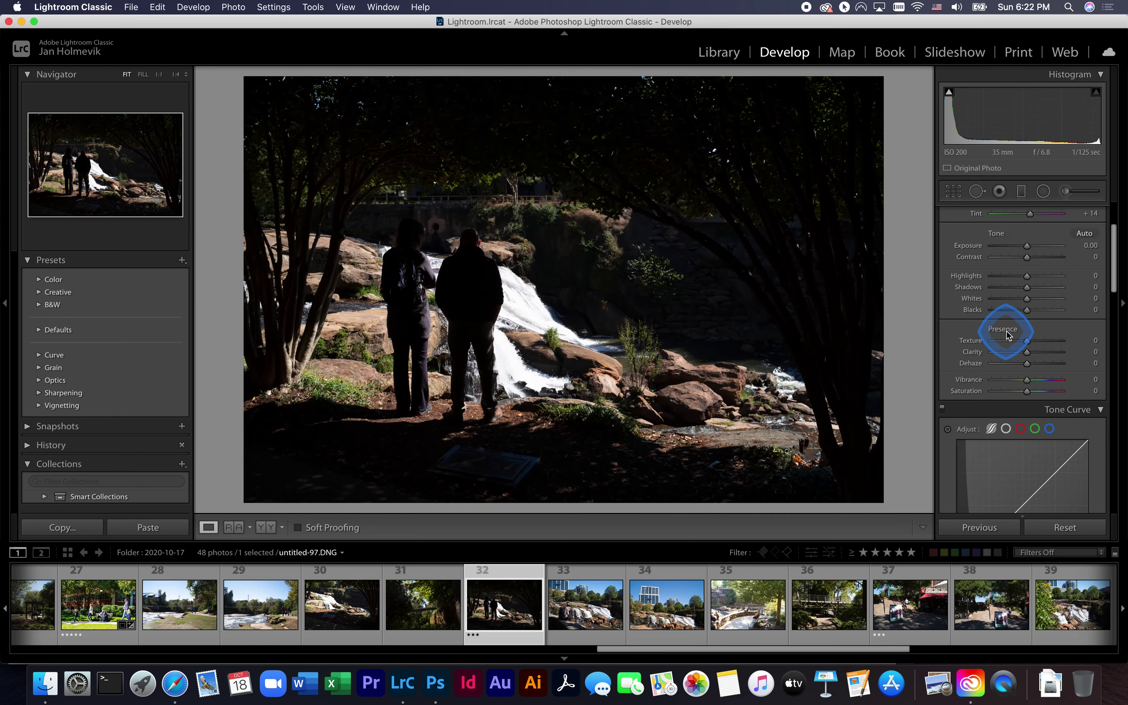
Step: Look through the photo's adjustment sections from Basic down to Effects
scroll(1006, 331, down, 2)
scroll(1007, 332, up, 2)
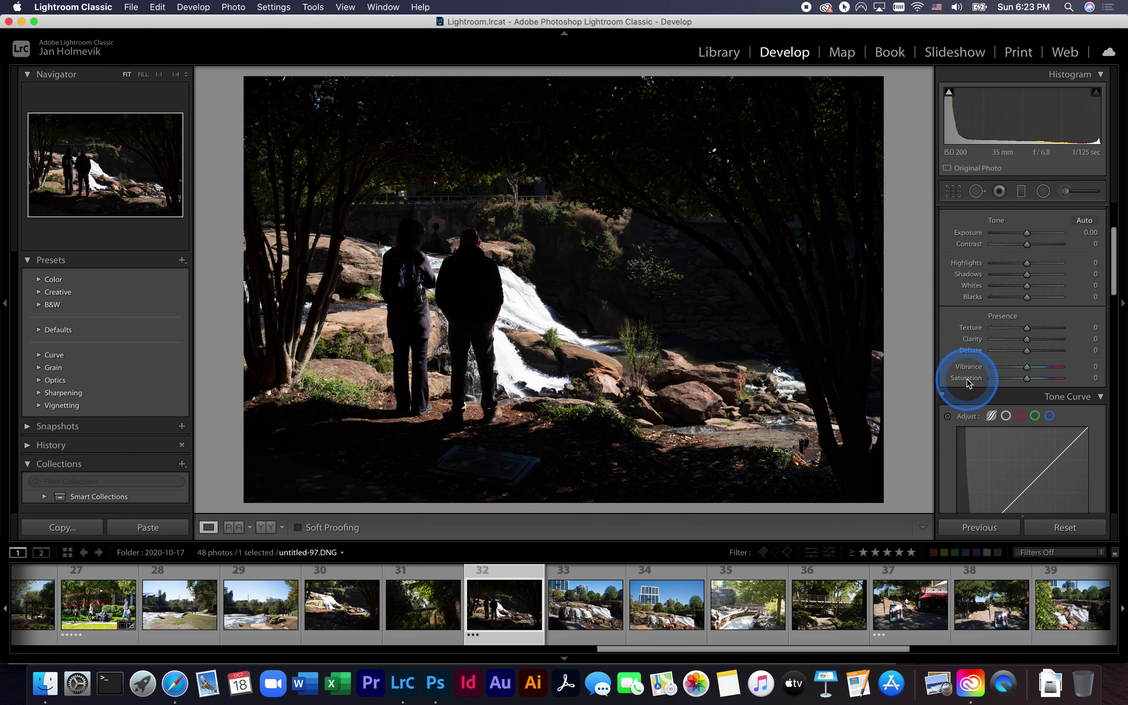
scroll(1012, 366, down, 10)
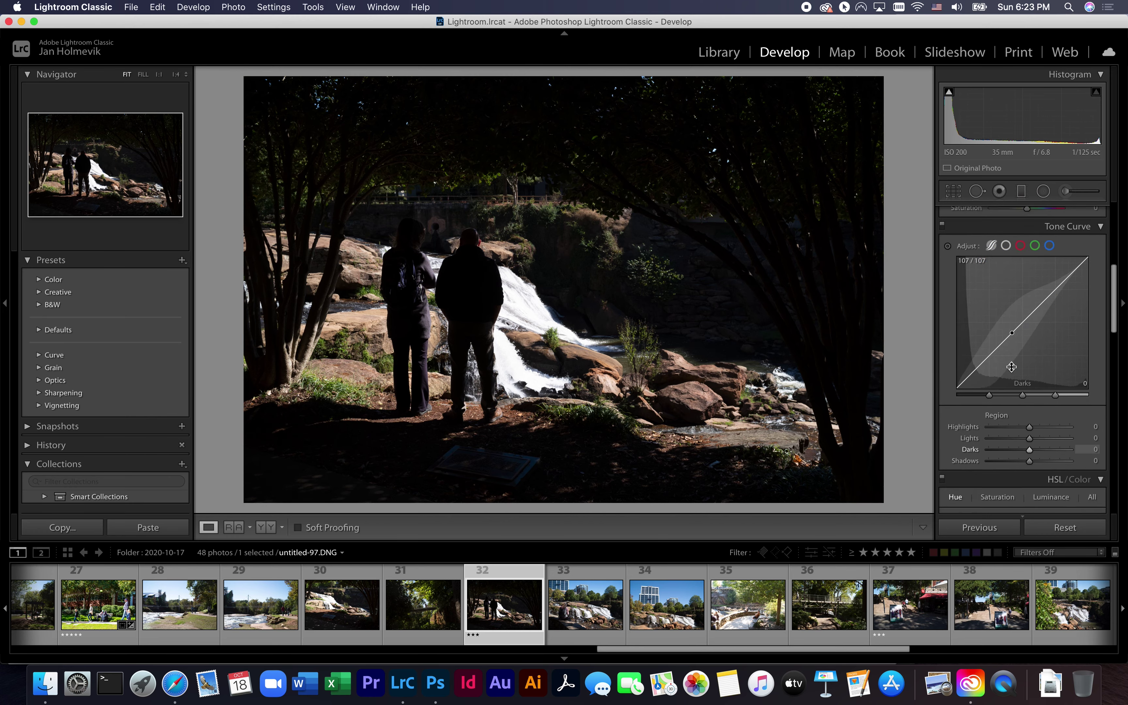
scroll(1012, 362, down, 12)
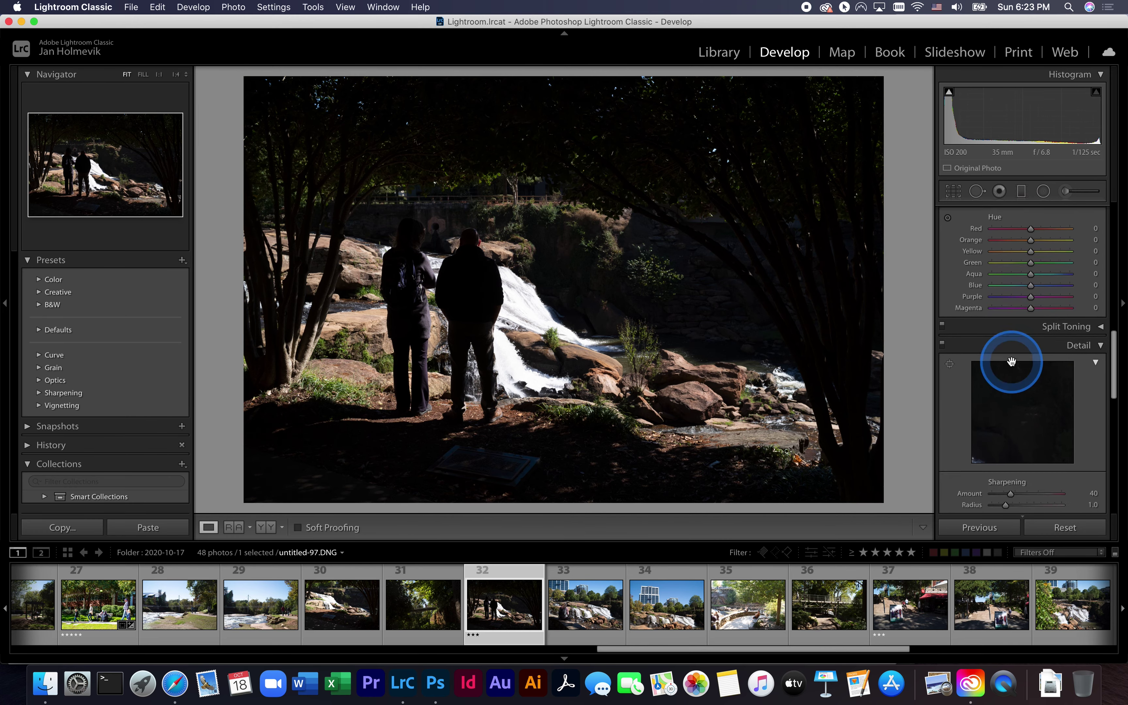
scroll(1011, 357, down, 10)
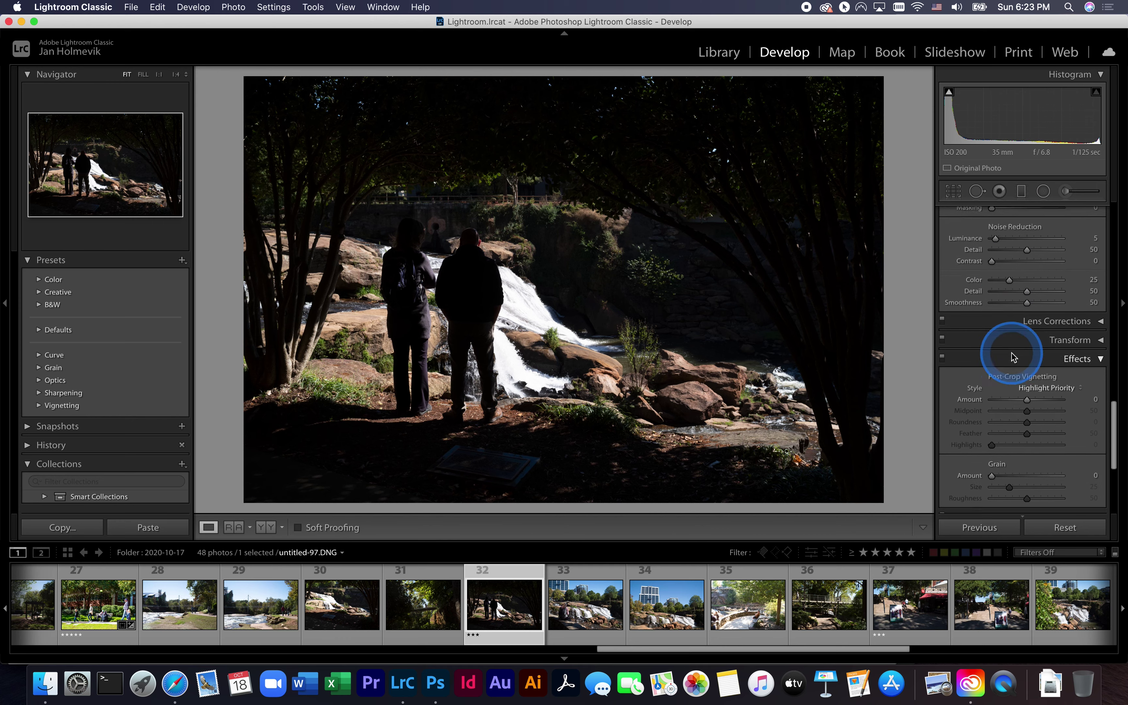
scroll(1012, 357, up, 12)
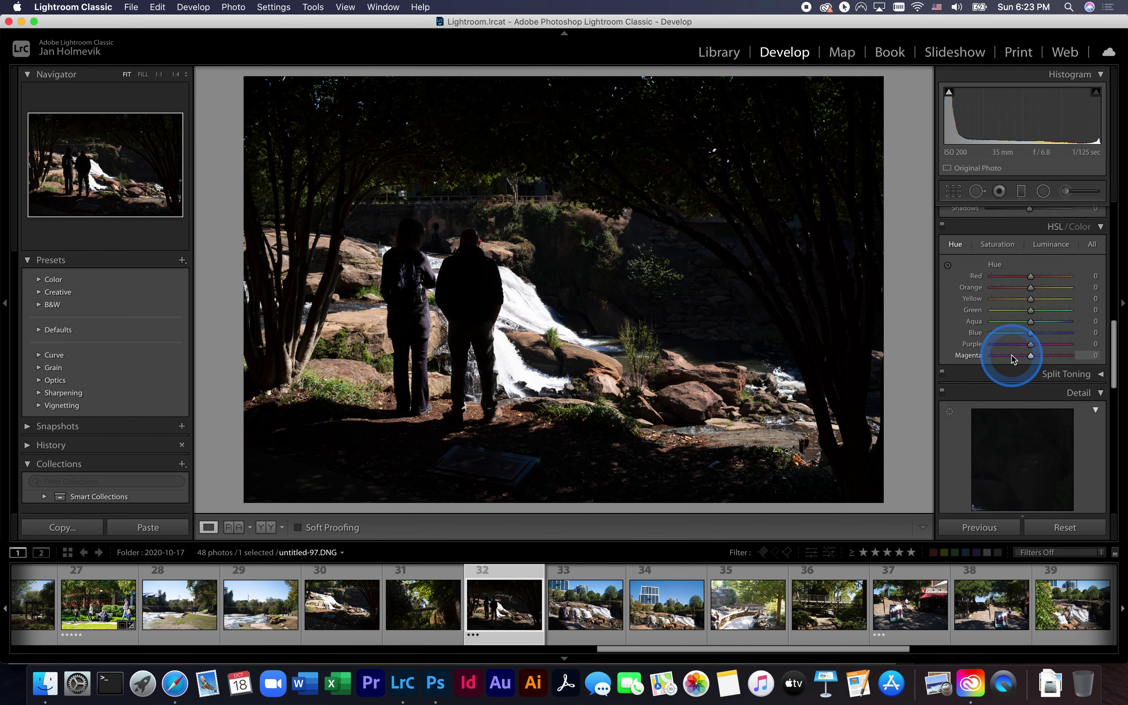
scroll(1011, 359, up, 12)
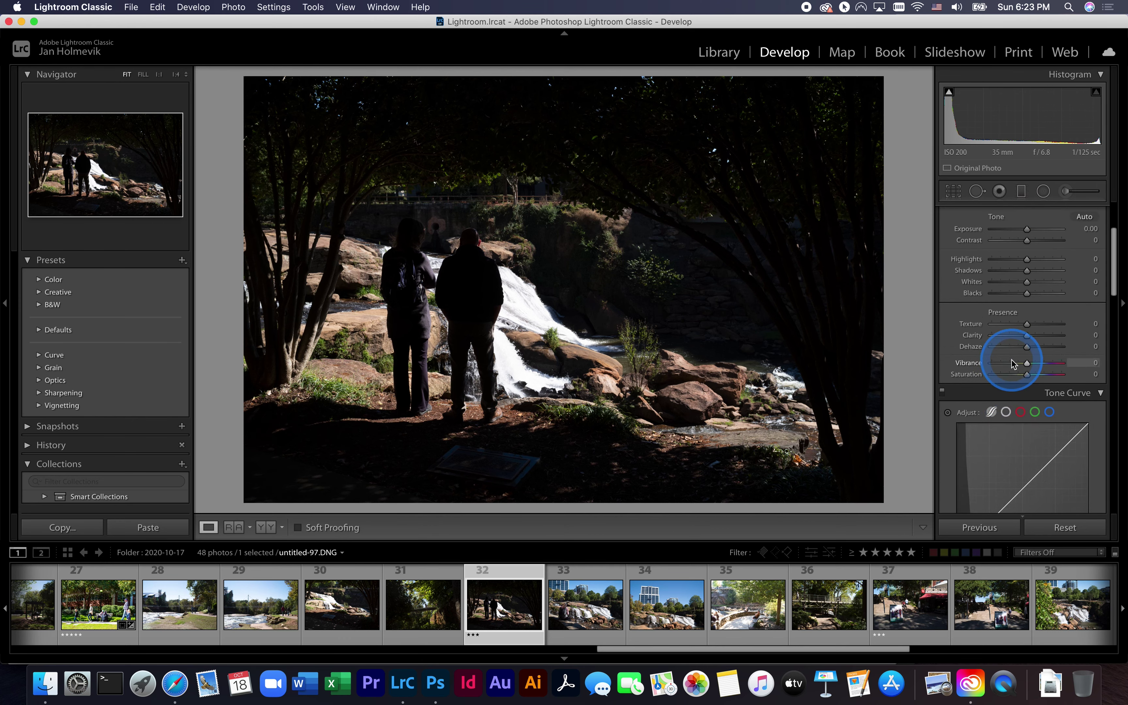
scroll(1012, 360, up, 3)
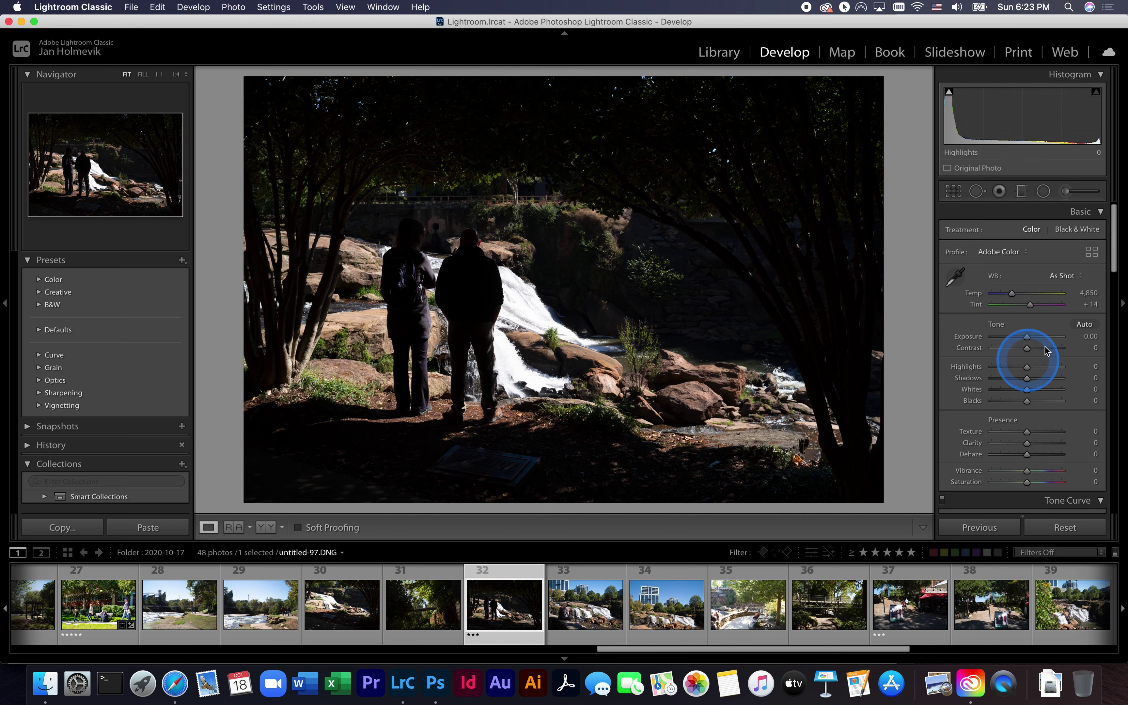
Step: Apply automatic tone to the photo of the couple at the waterfall, then raise Exposure to +3.10 and Contrast to +63
click(1082, 325)
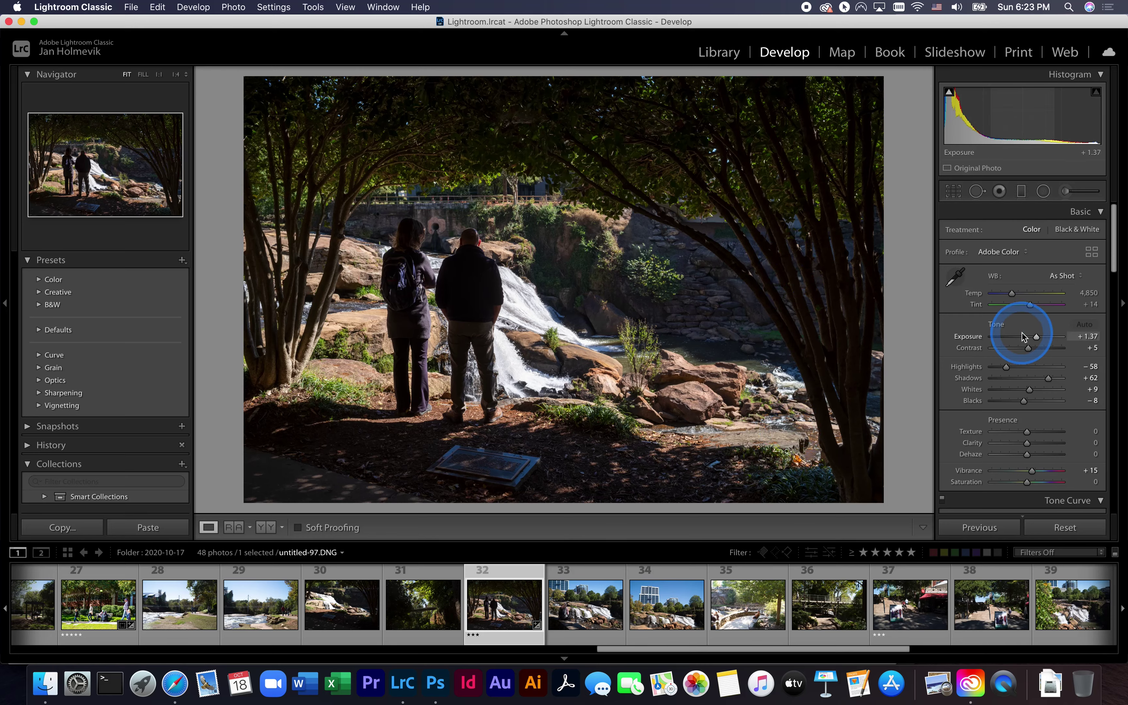
click(1037, 338)
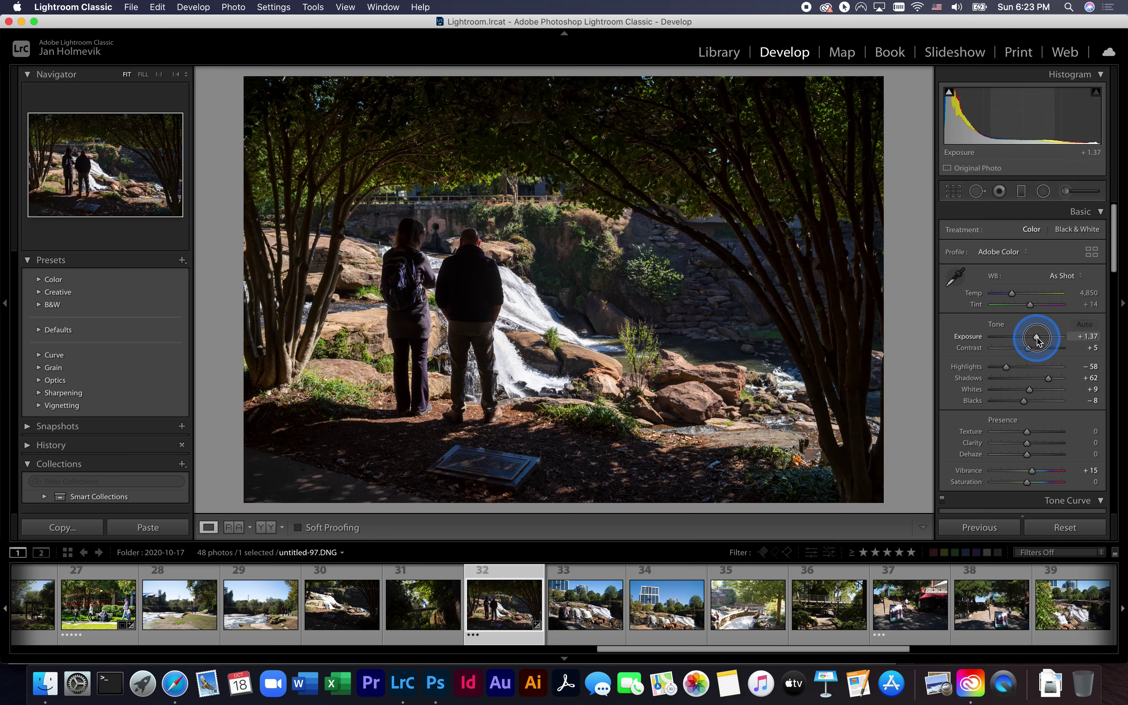
drag(1037, 338, 1049, 337)
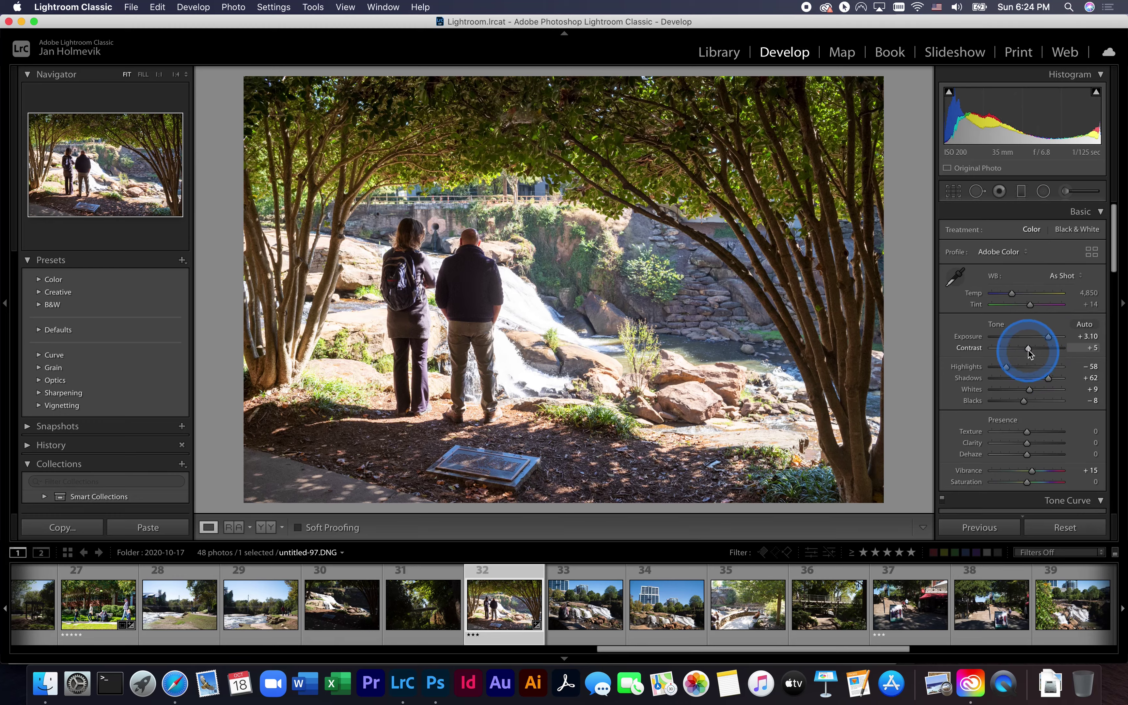
drag(1028, 349, 1049, 349)
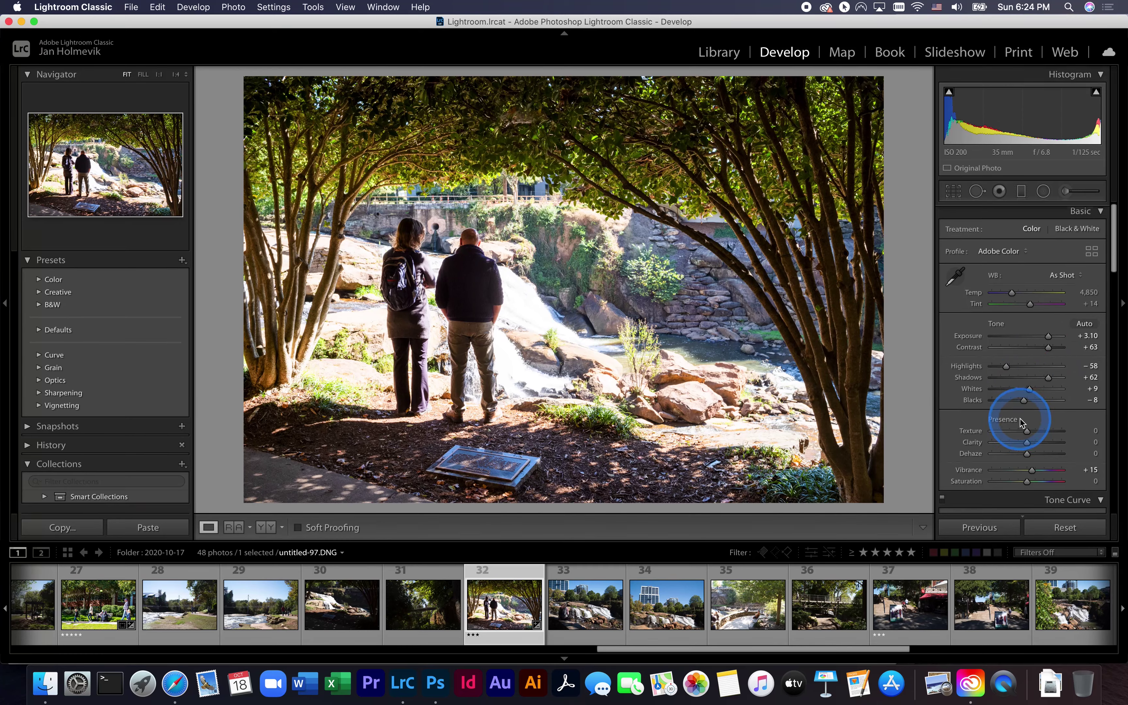
Step: Increase the photo's Texture to +44 and Clarity to +25
scroll(1020, 422, down, 2)
mouse_move(1029, 400)
mouse_down()
mouse_move(1045, 402)
mouse_move(1035, 412)
mouse_up()
scroll(1035, 411, down, 5)
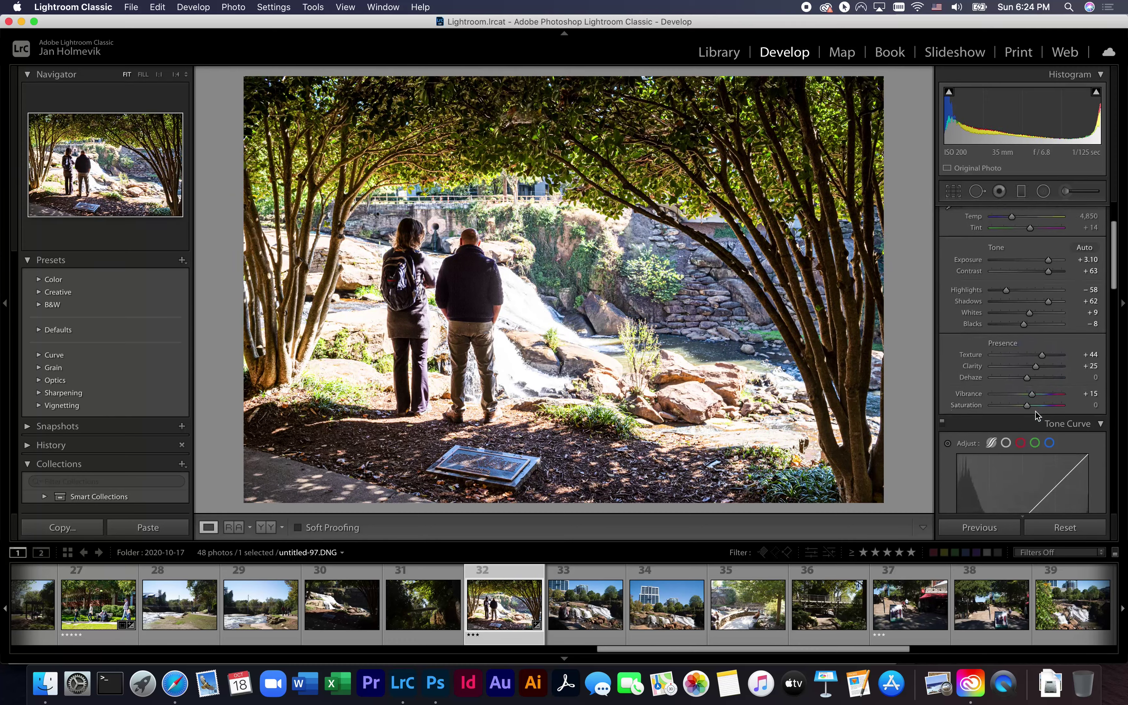
Step: Shift the Red hue in the HSL adjustments to +17
scroll(1035, 412, down, 6)
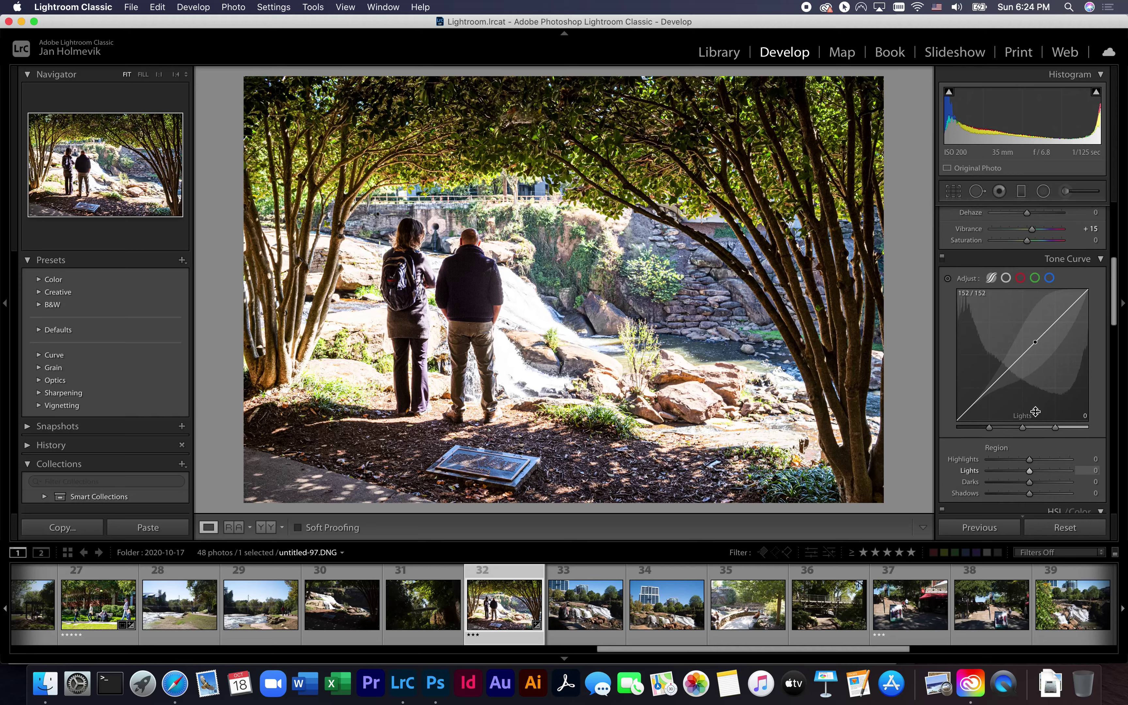
scroll(1035, 415, down, 2)
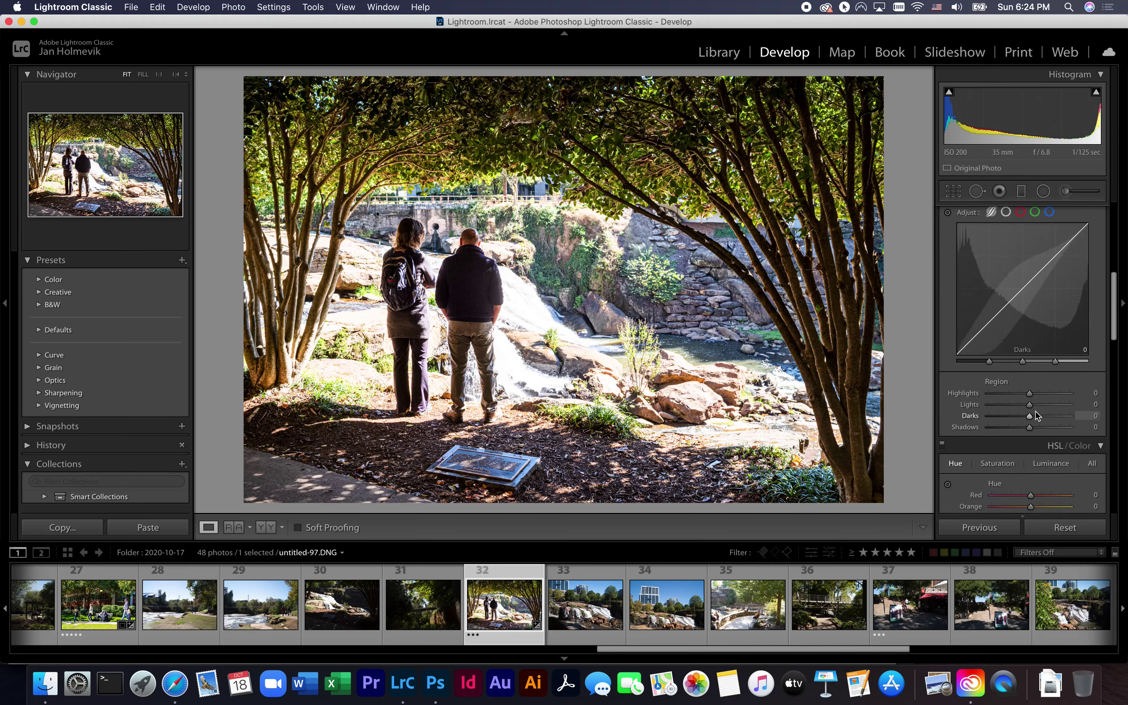
scroll(1035, 411, down, 6)
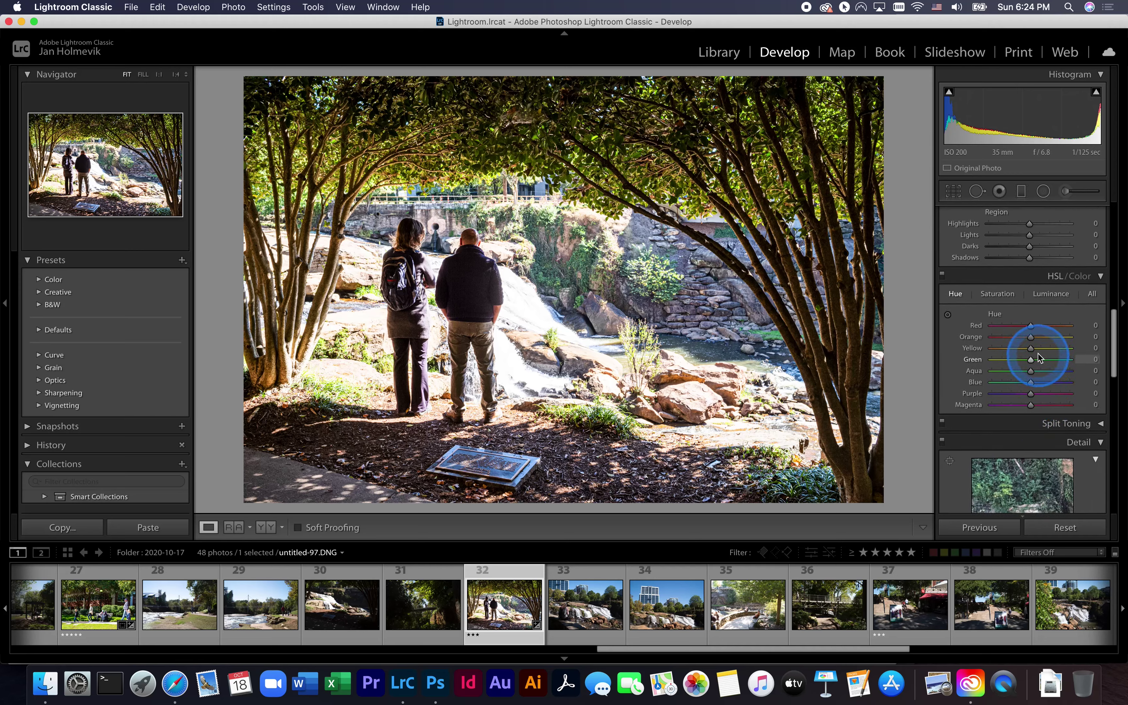
click(1030, 327)
drag(1032, 329, 1038, 329)
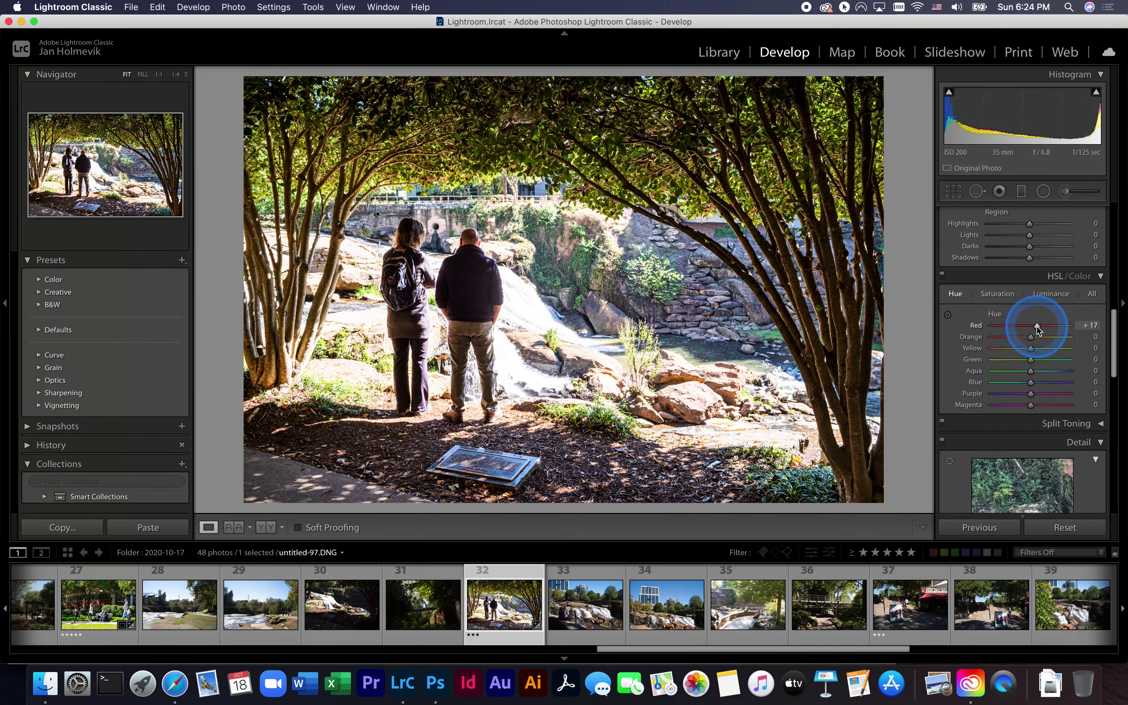
Step: Warm the white balance of the couple's photo by setting the temperature to 5,495
scroll(1038, 330, up, 15)
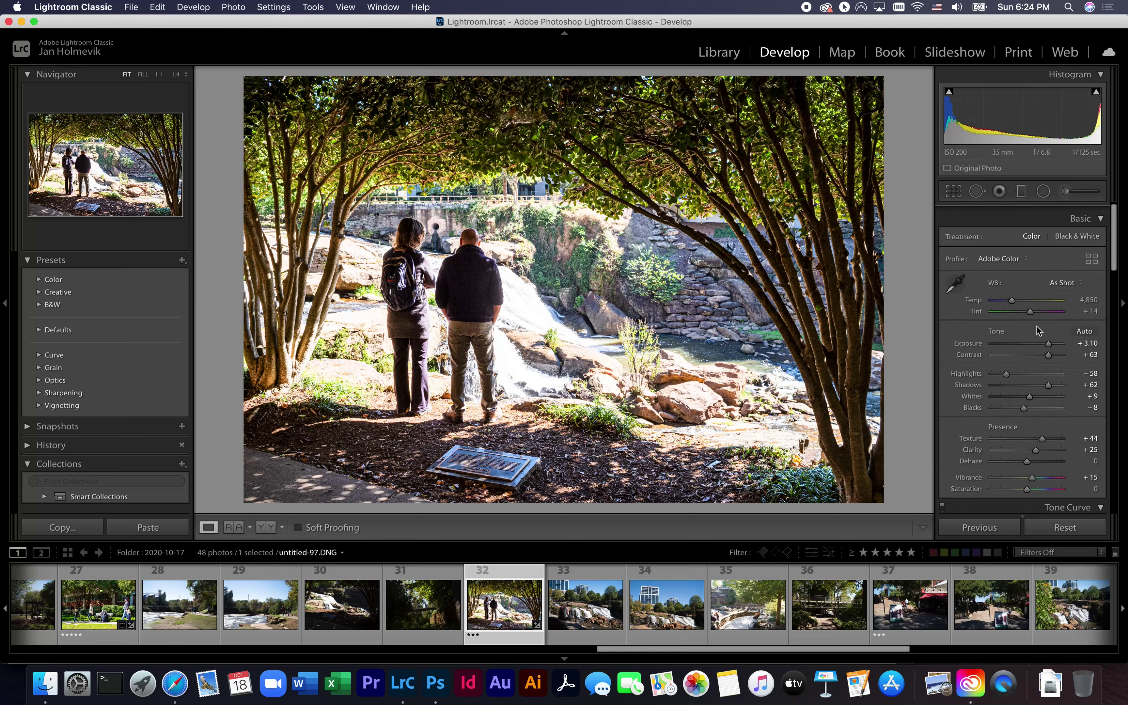
click(1013, 297)
mouse_move(1013, 298)
mouse_down()
mouse_move(967, 295)
mouse_move(1024, 298)
mouse_up()
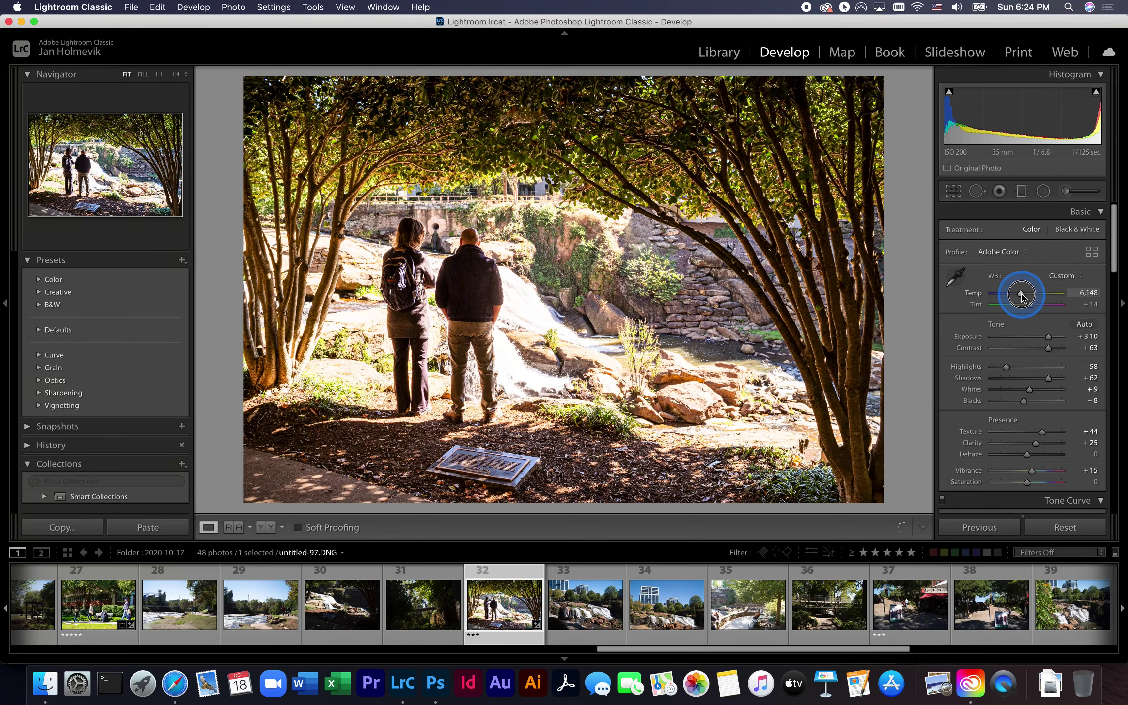
drag(1022, 297, 1018, 298)
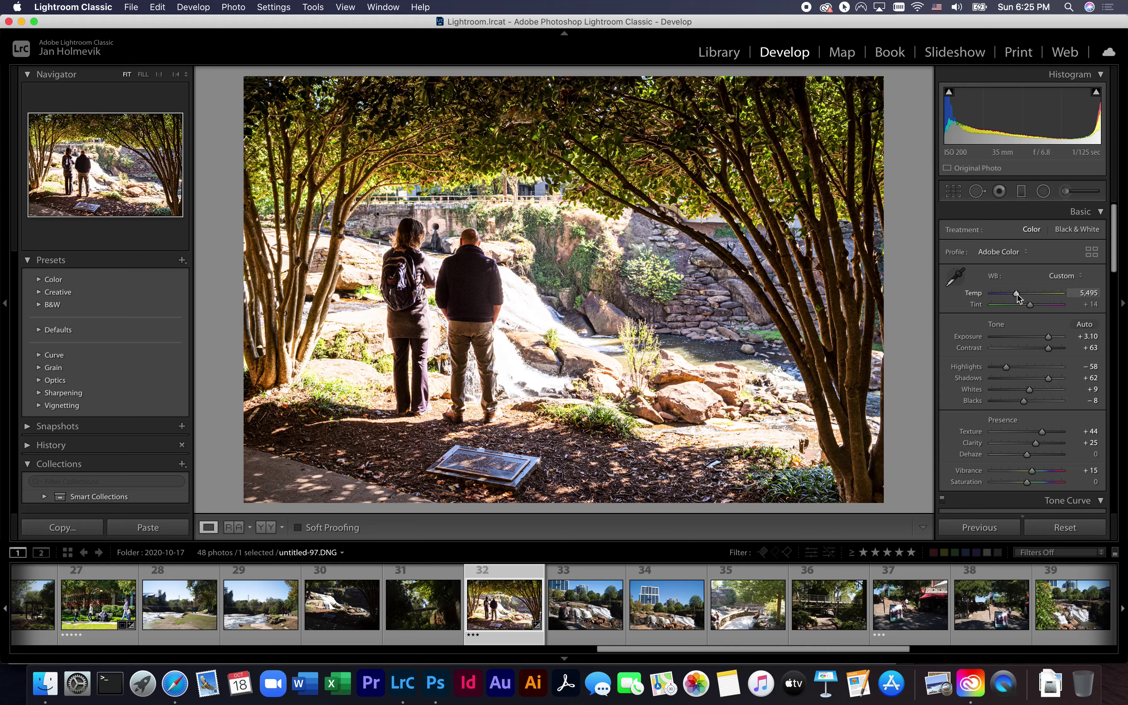
click(1015, 378)
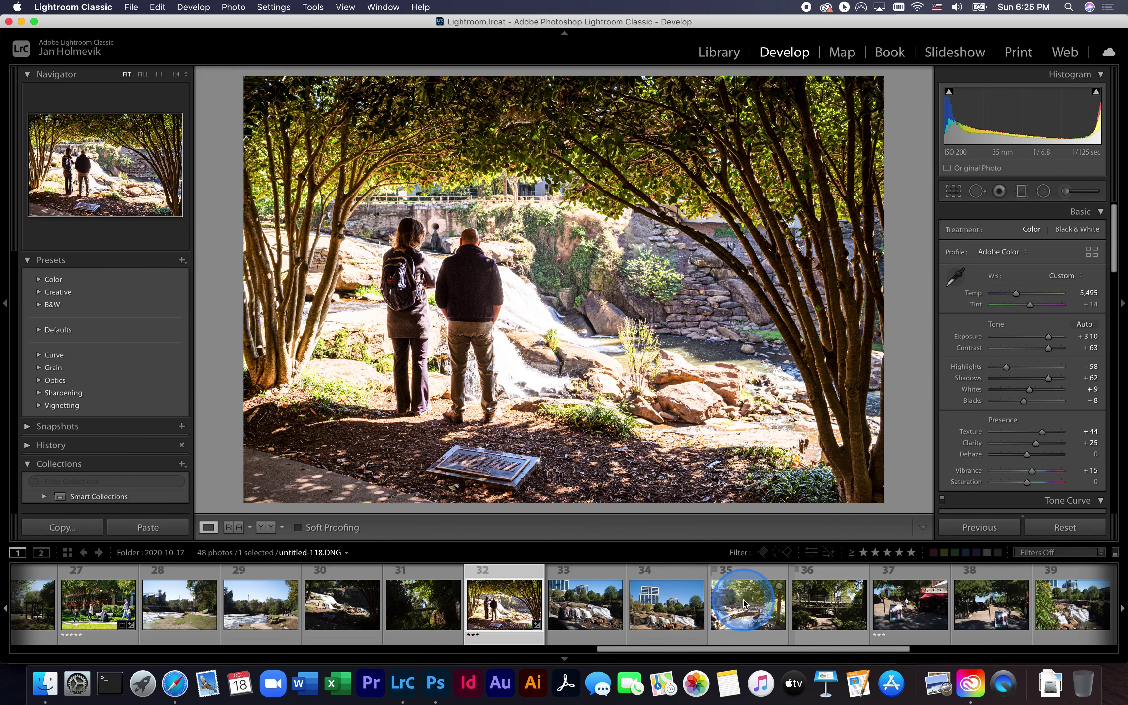
Step: Apply automatic tone to the next photo, untitled-103.DNG, showing the person seated by the waterfall
click(596, 619)
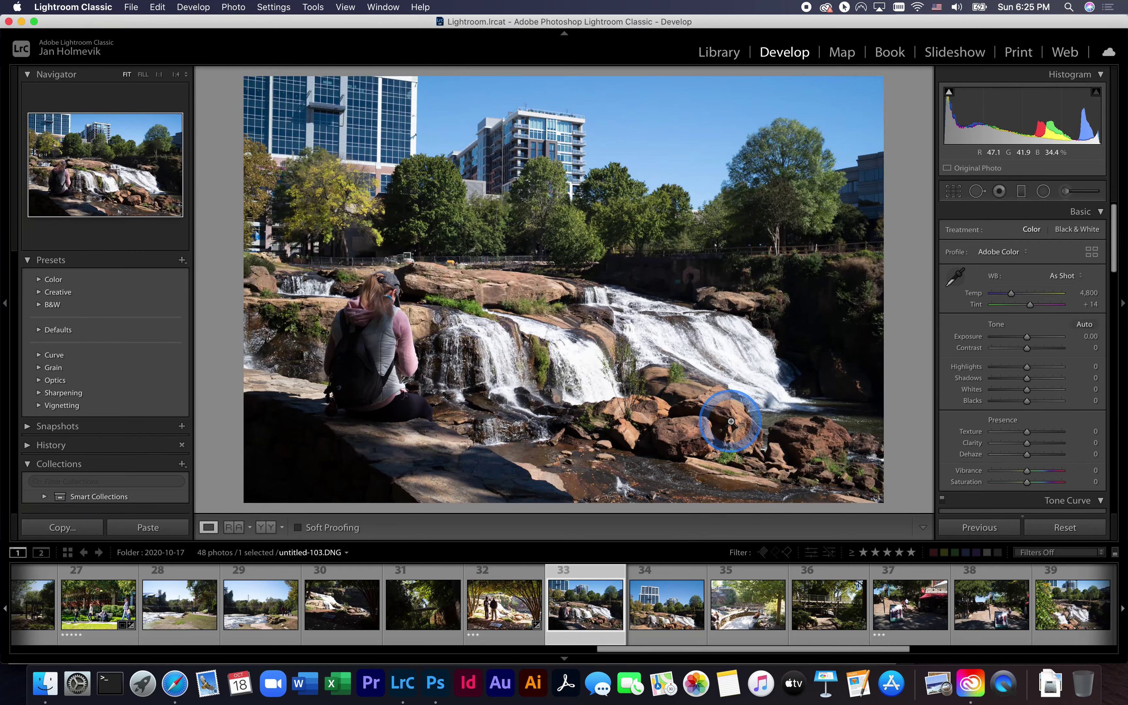
click(1085, 325)
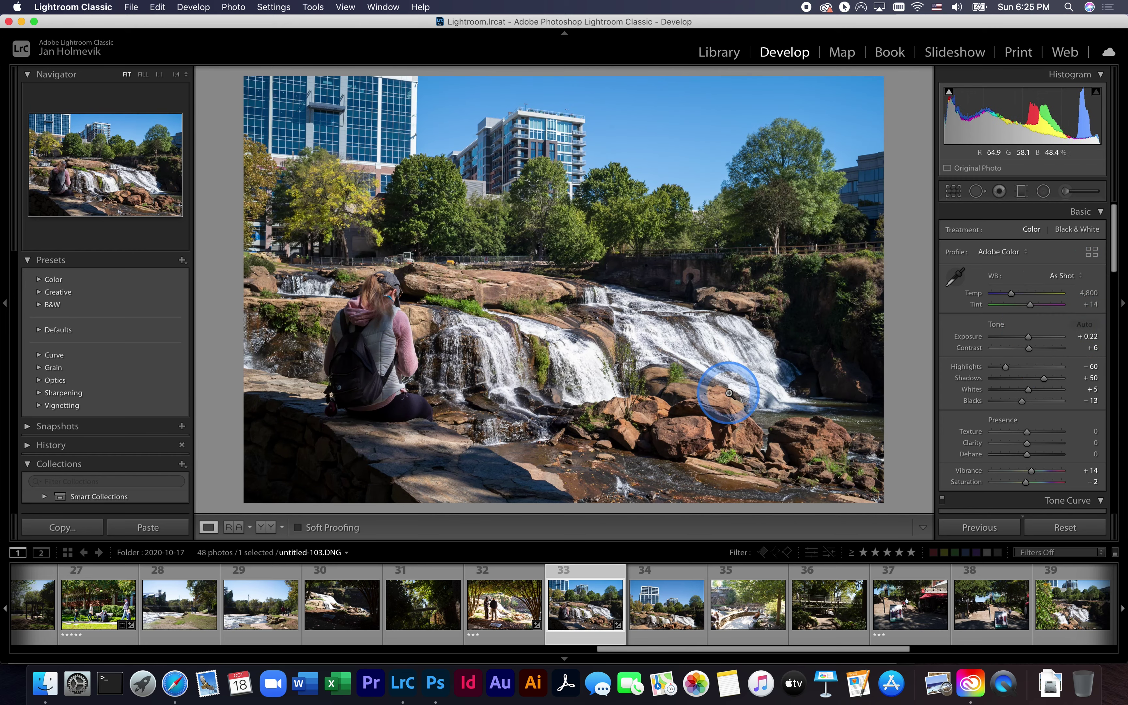
Step: Filter the photos to five-star ratings and open the one of the two women in hats
click(911, 553)
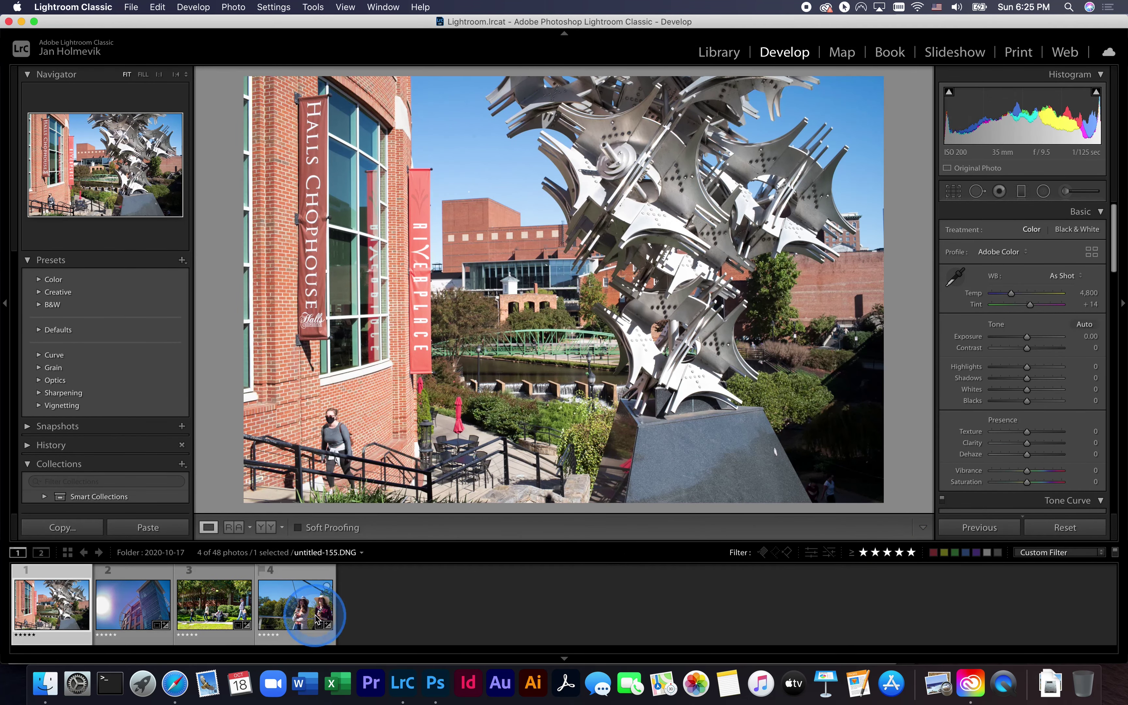
click(134, 613)
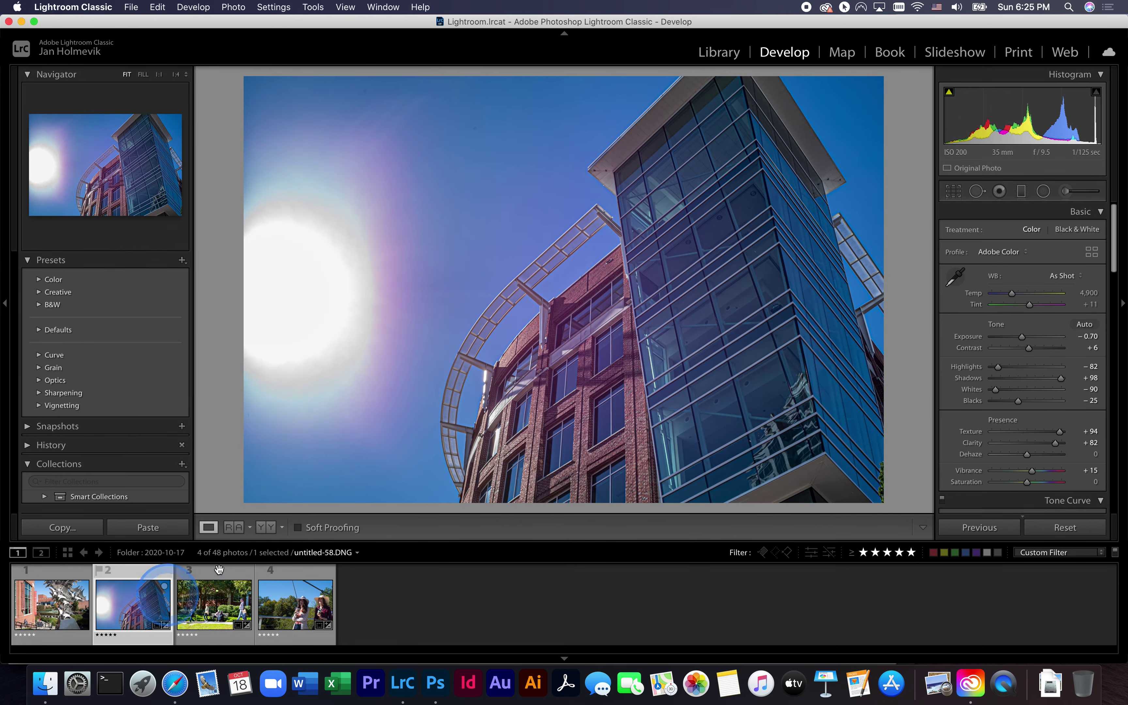
click(260, 611)
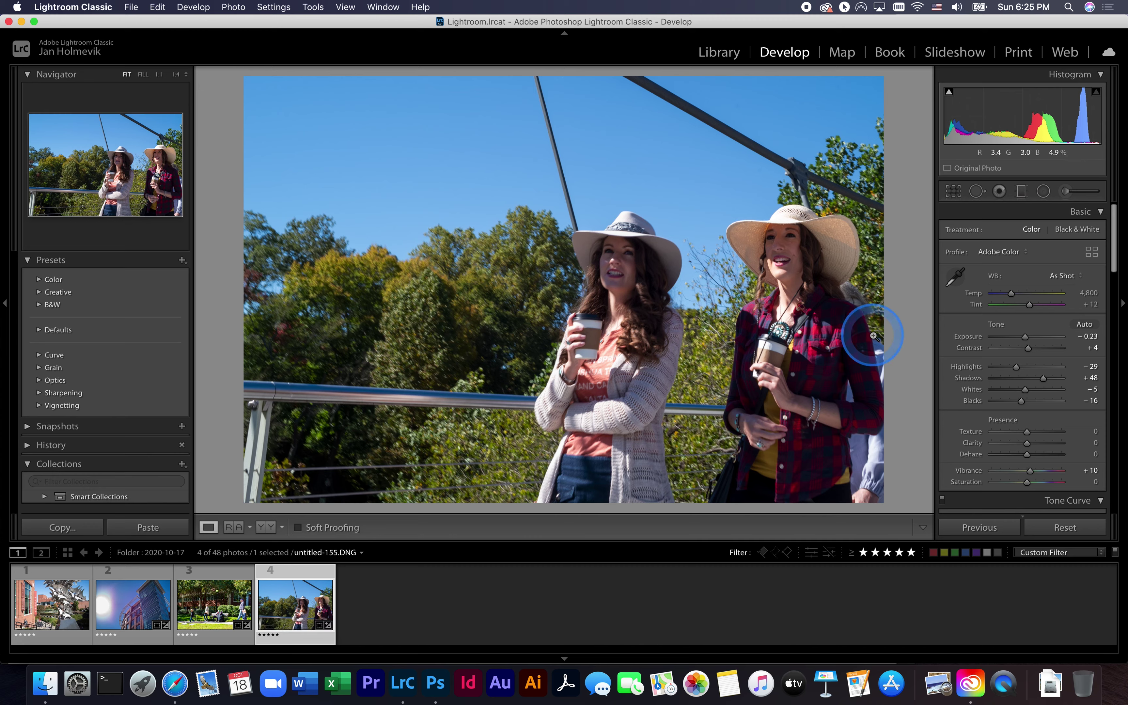
Step: Convert the photo of the two women to Black & White, with Exposure at −0.75 and Blacks at +46
click(1072, 230)
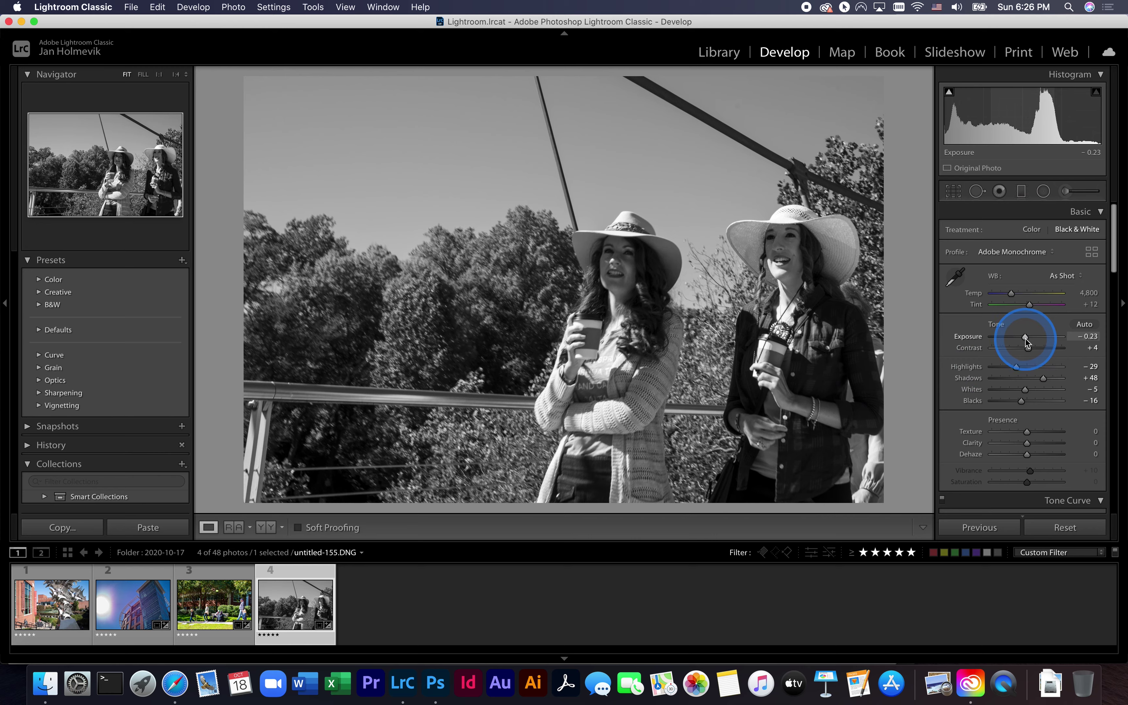
drag(1026, 339, 1023, 343)
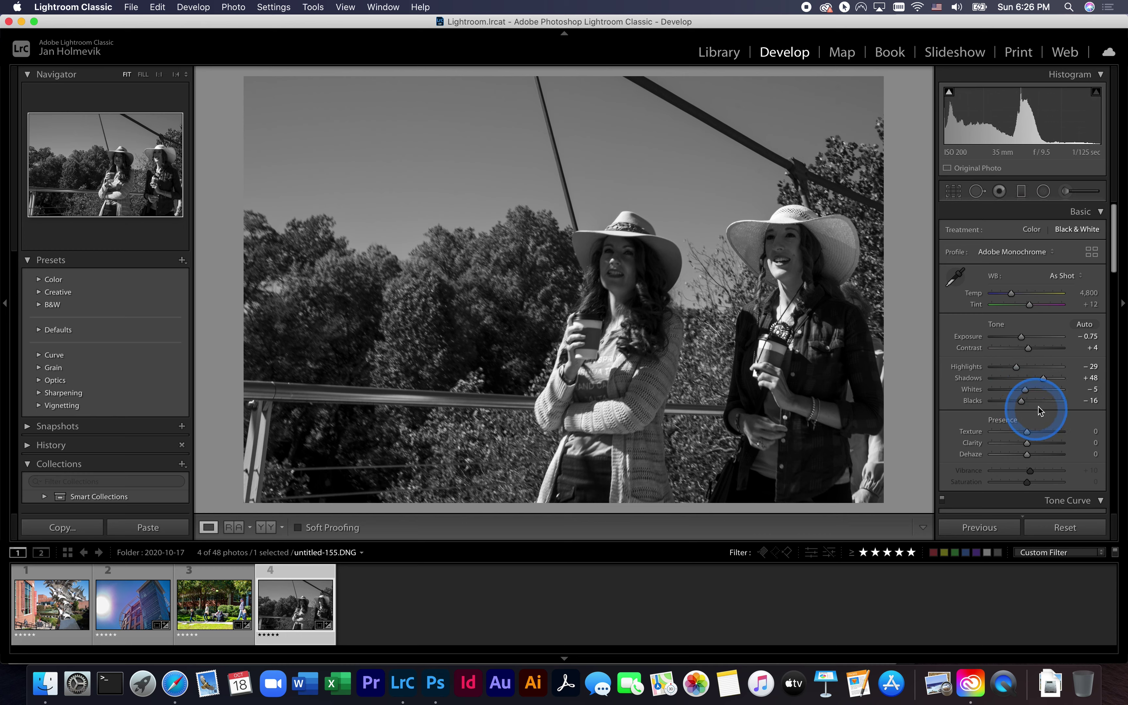
drag(1021, 401, 1043, 401)
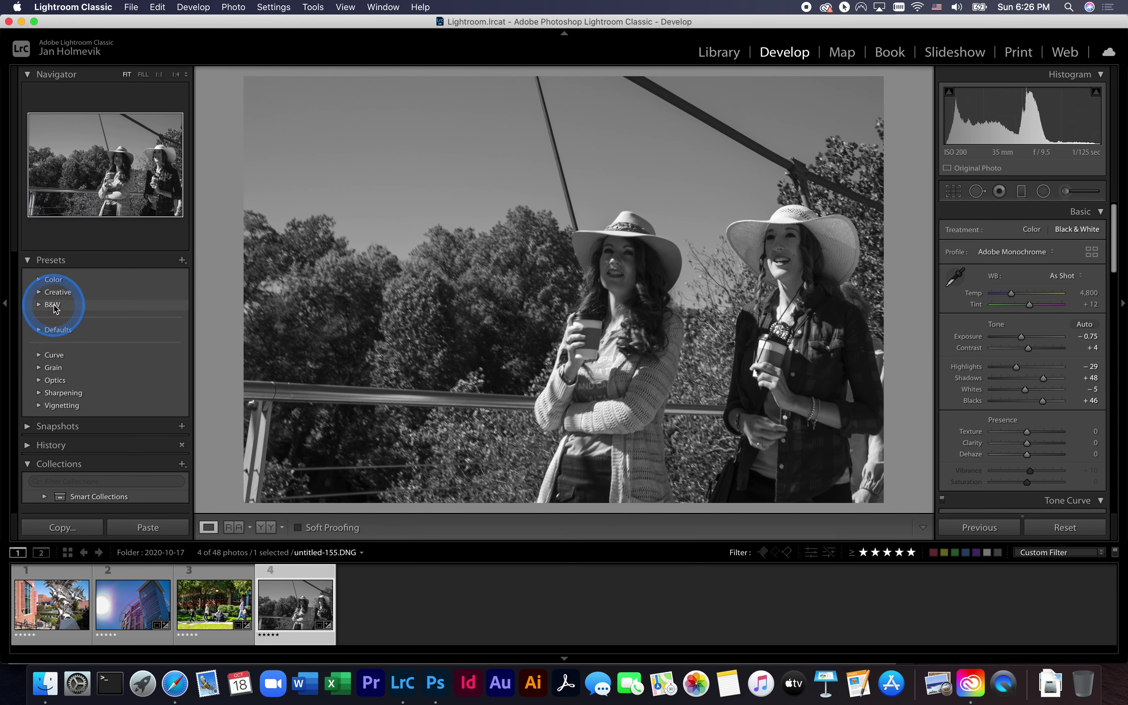
Step: Apply the B&W Landscape preset to the photo of the two women
click(41, 308)
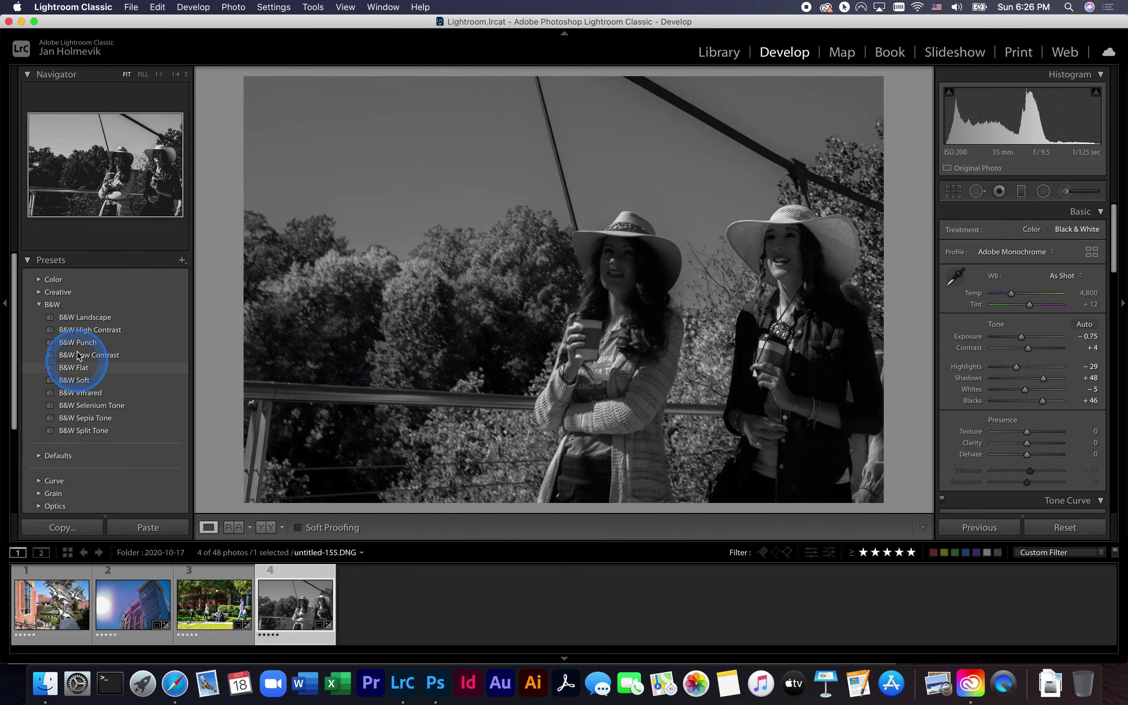
click(81, 333)
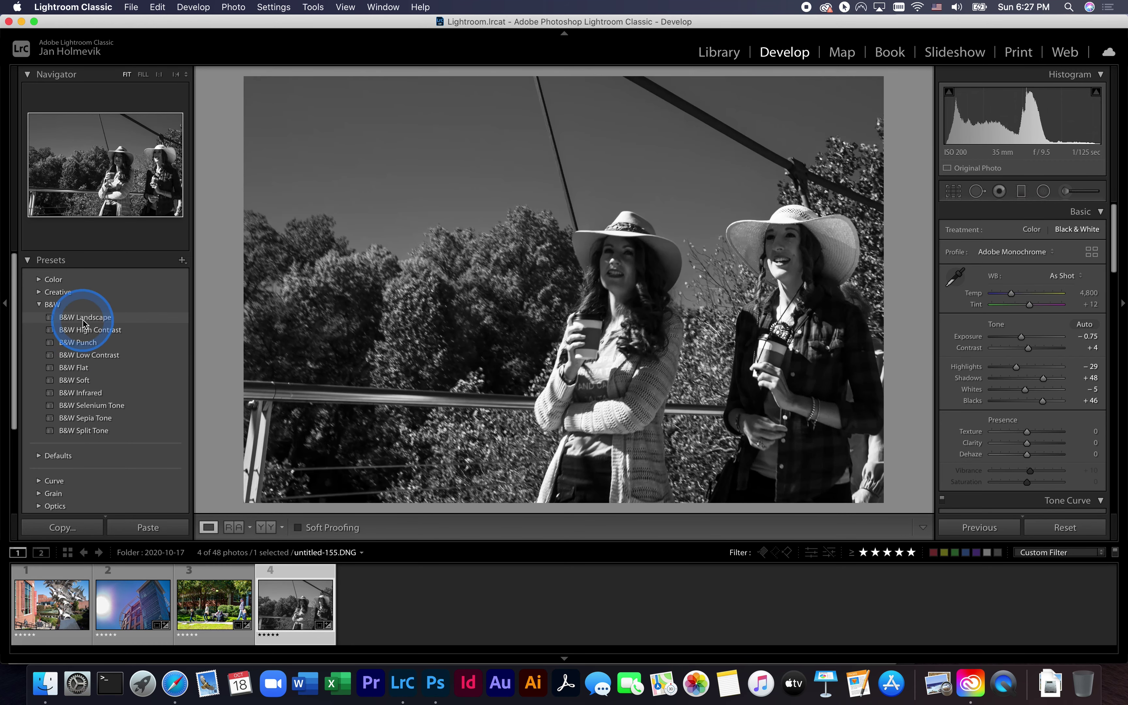
click(83, 322)
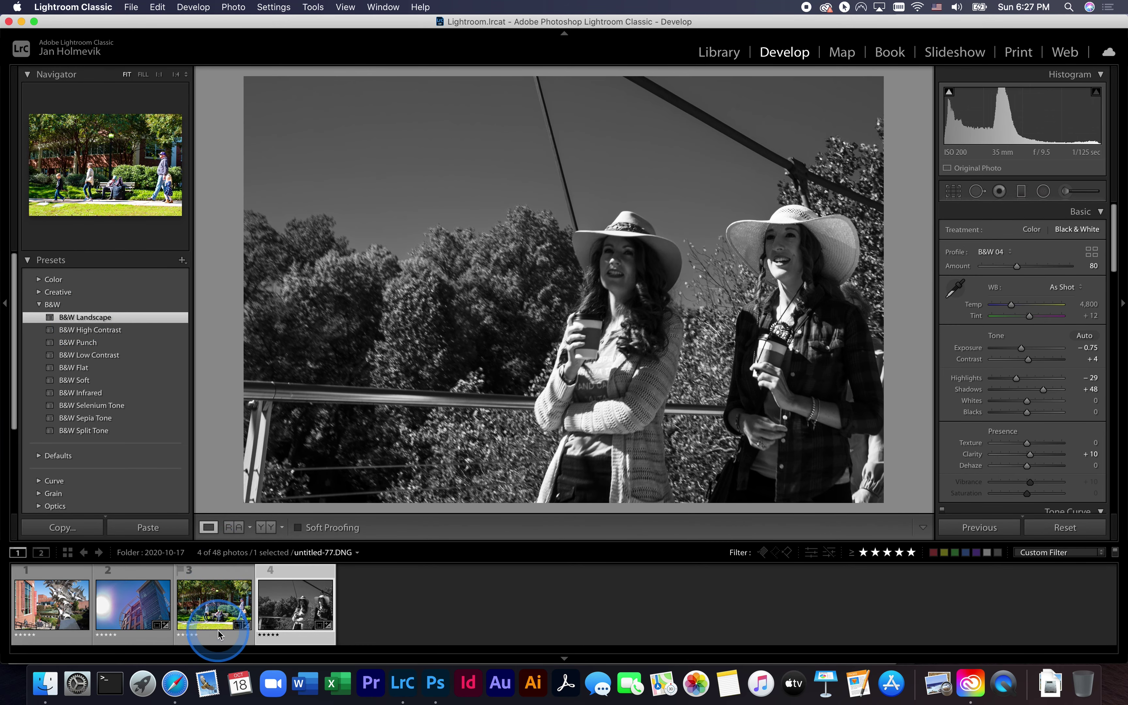
Step: Open the photo of the people walking past the bench and preview the Natural, High Contrast, and High Contrast & Detail color presets
click(222, 606)
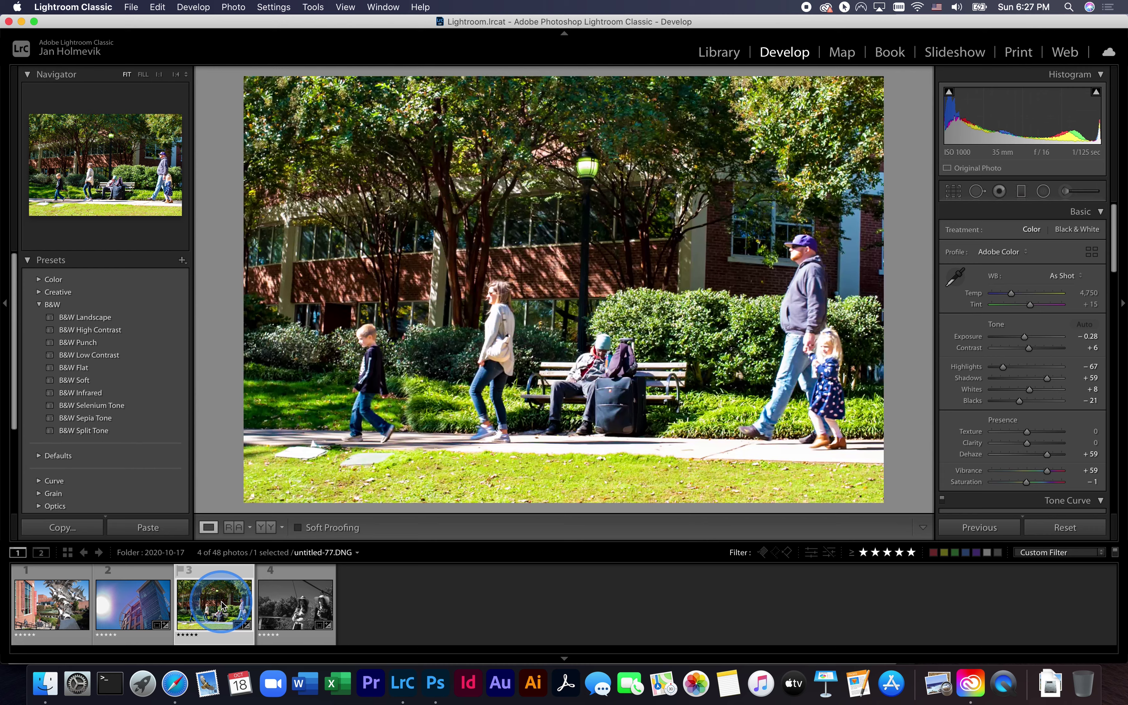
click(40, 280)
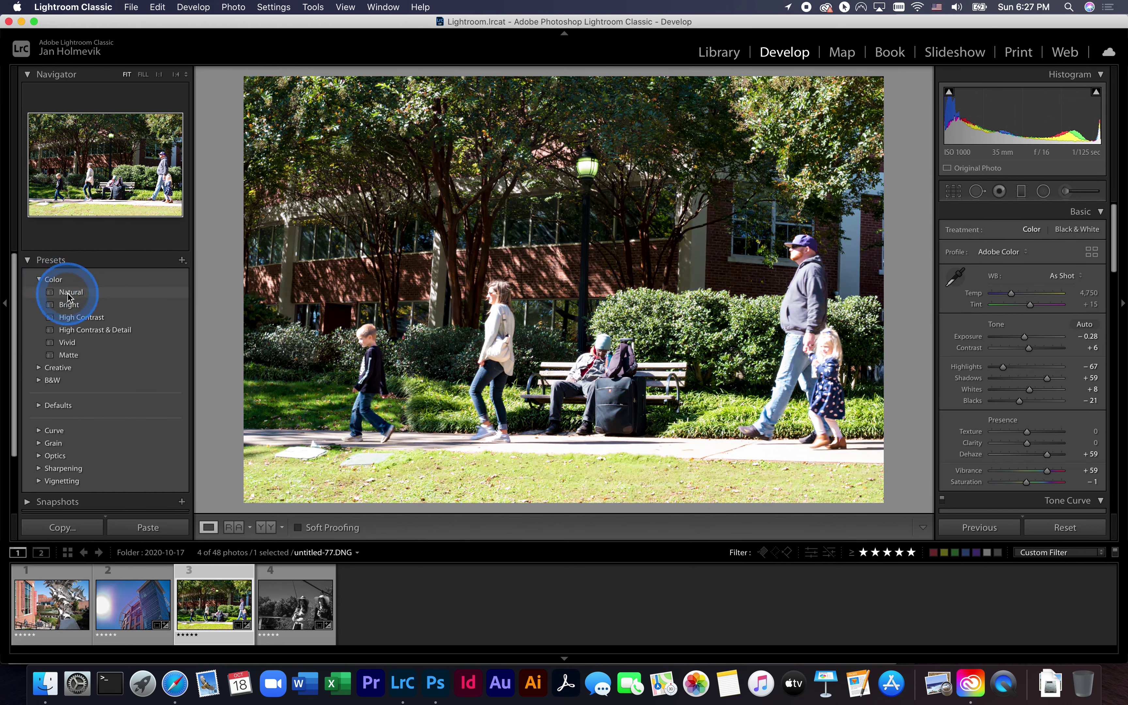
click(69, 295)
click(79, 318)
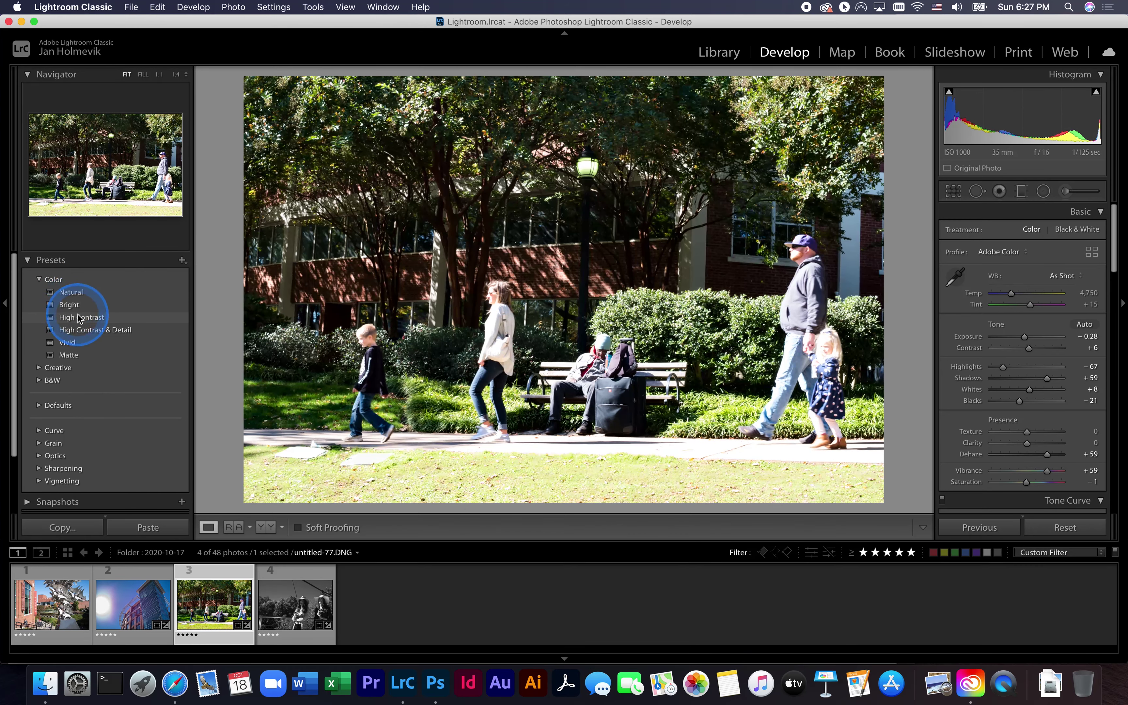
click(83, 330)
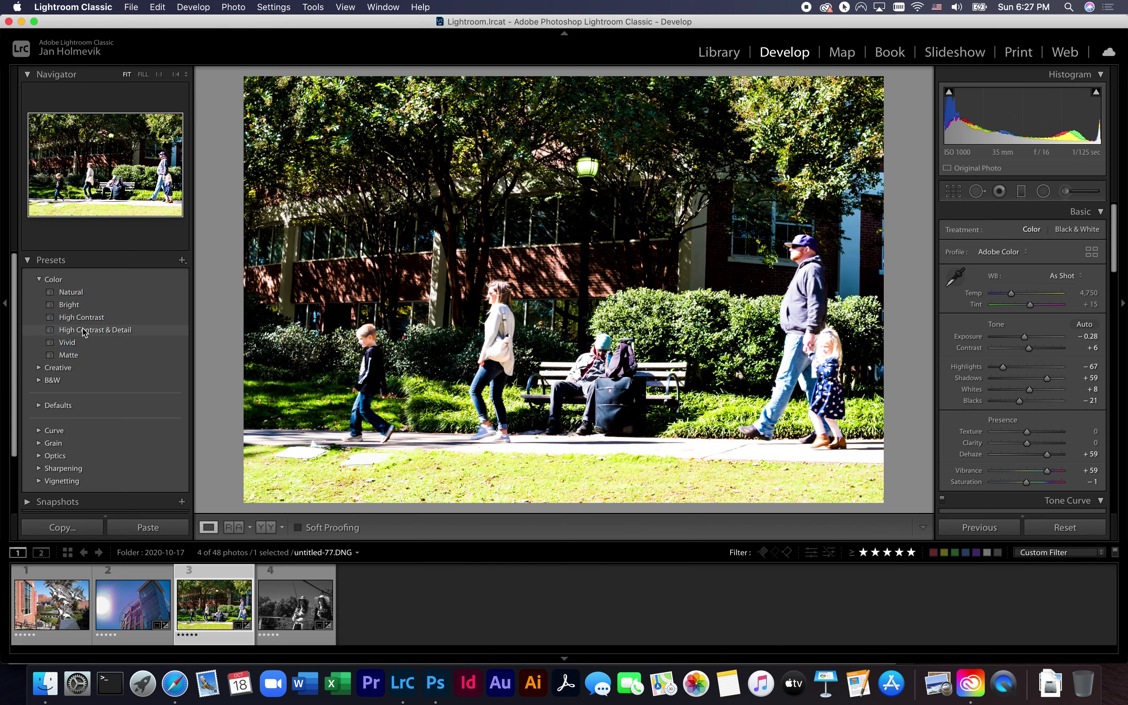
Step: Compare the Vivid and Matte color presets, and apply Vivid to the photo of the people walking past the bench
click(71, 343)
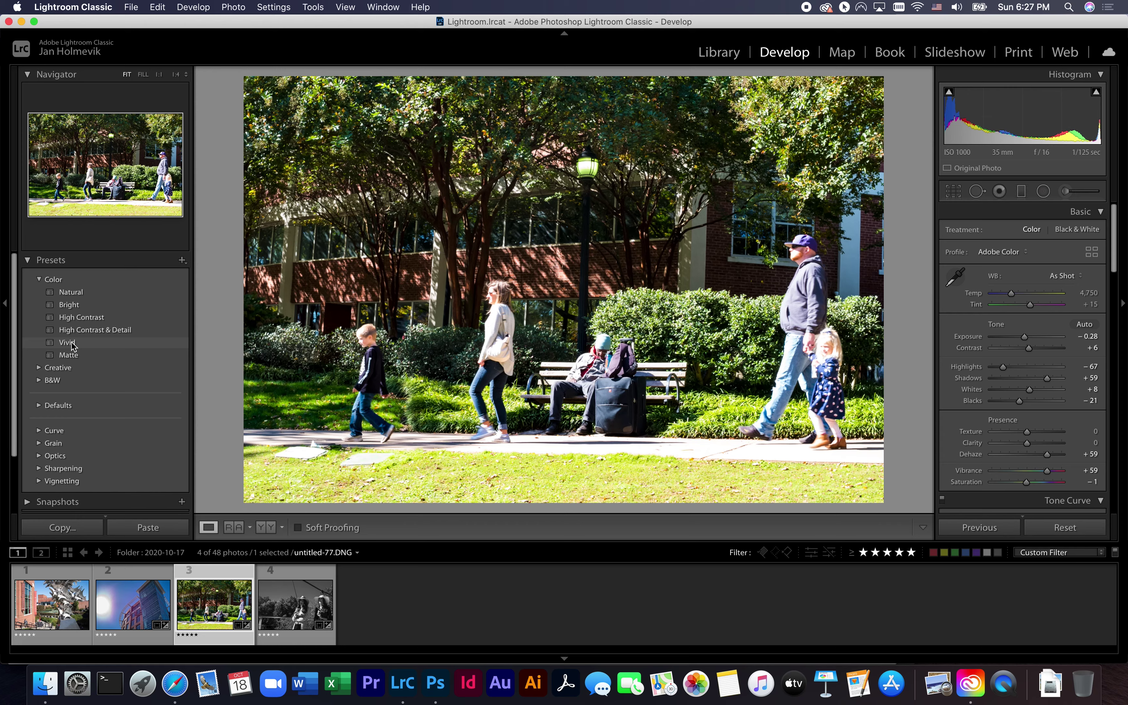
click(69, 354)
click(72, 346)
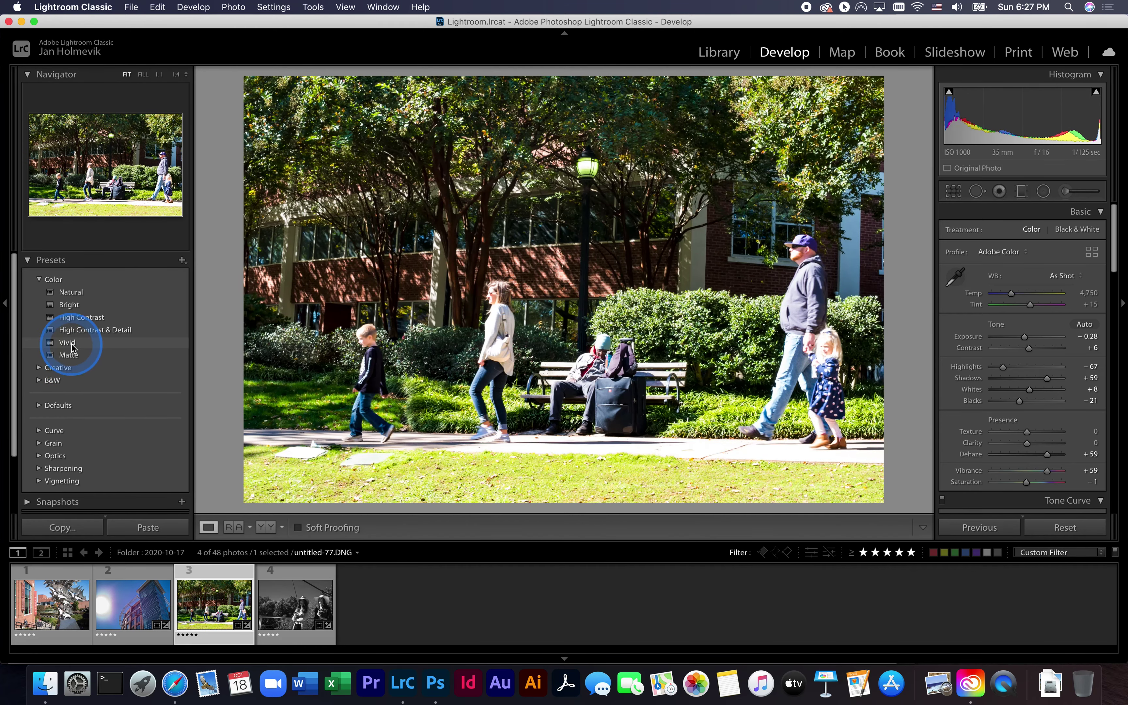
click(72, 345)
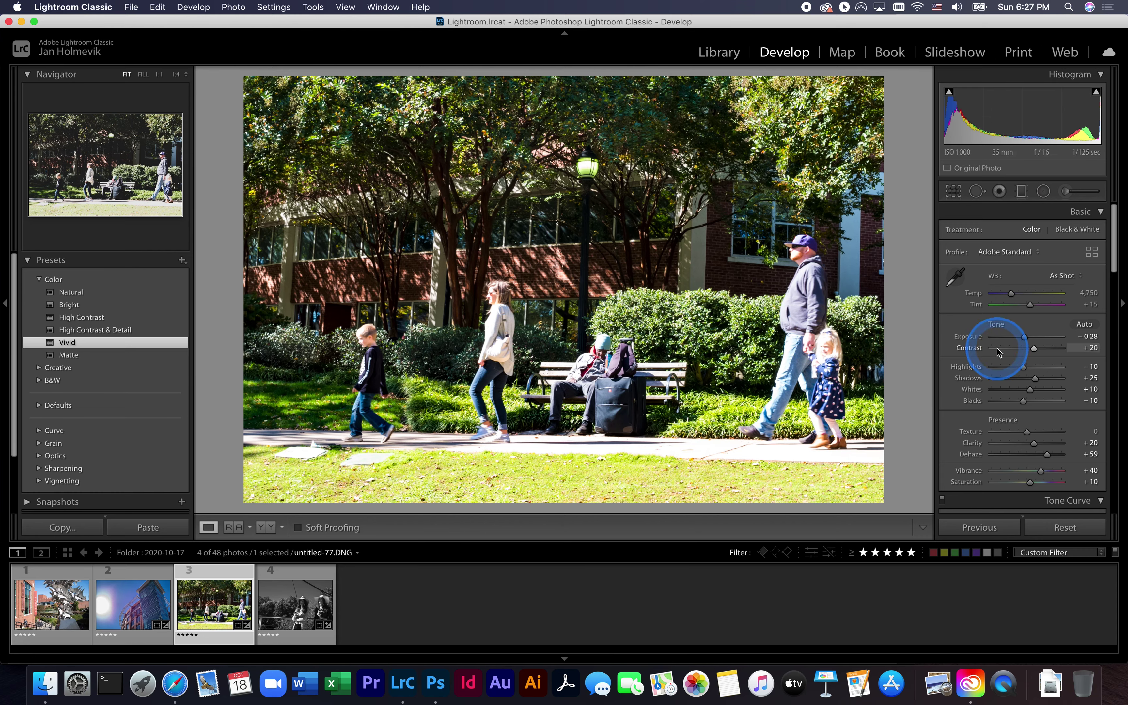
Step: Reset all develop adjustments on the photo of the people walking past the bench
scroll(997, 348, down, 2)
scroll(997, 349, down, 2)
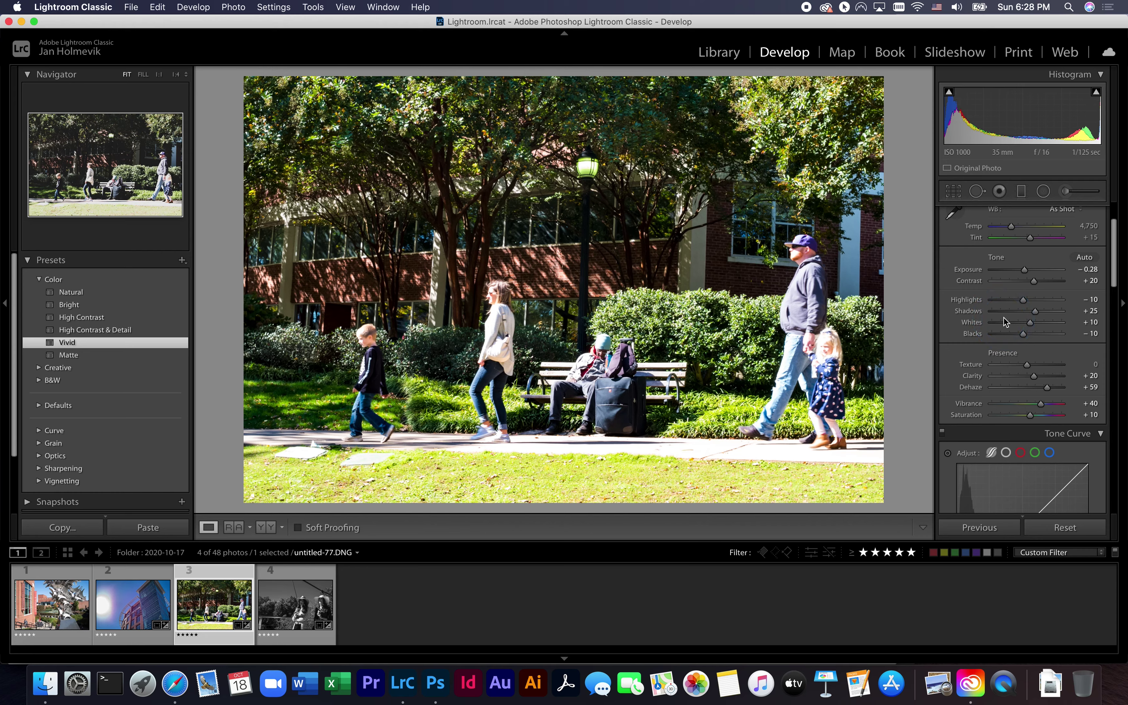
scroll(1004, 317, down, 9)
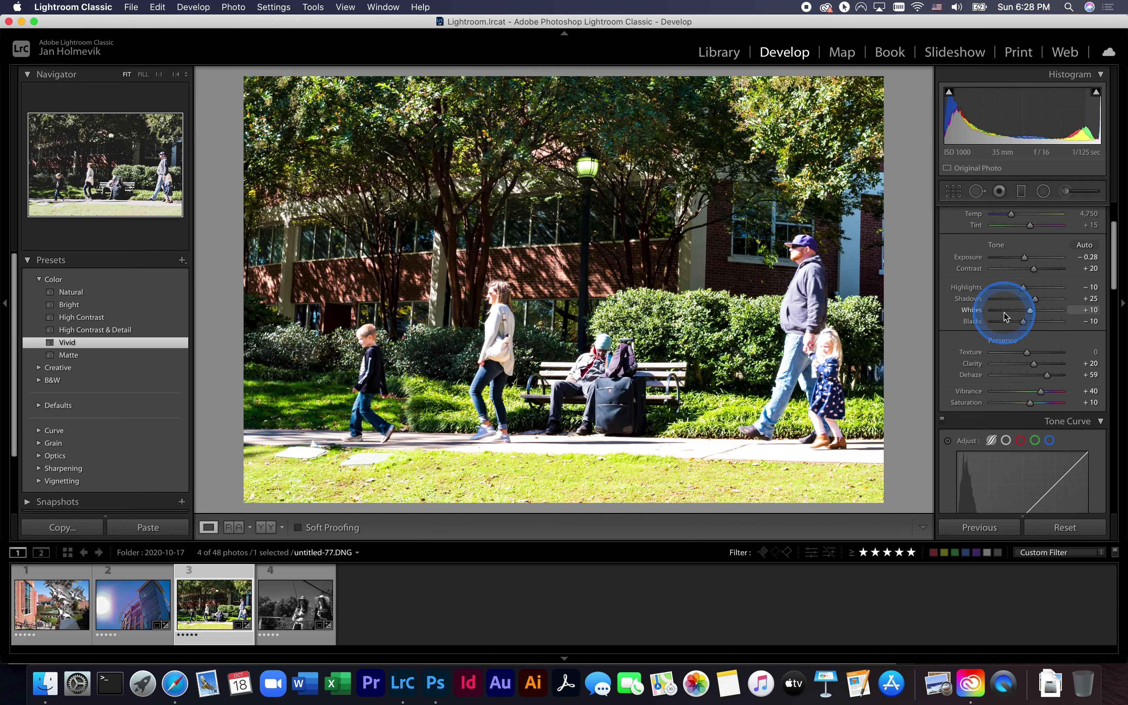
scroll(1007, 306, down, 11)
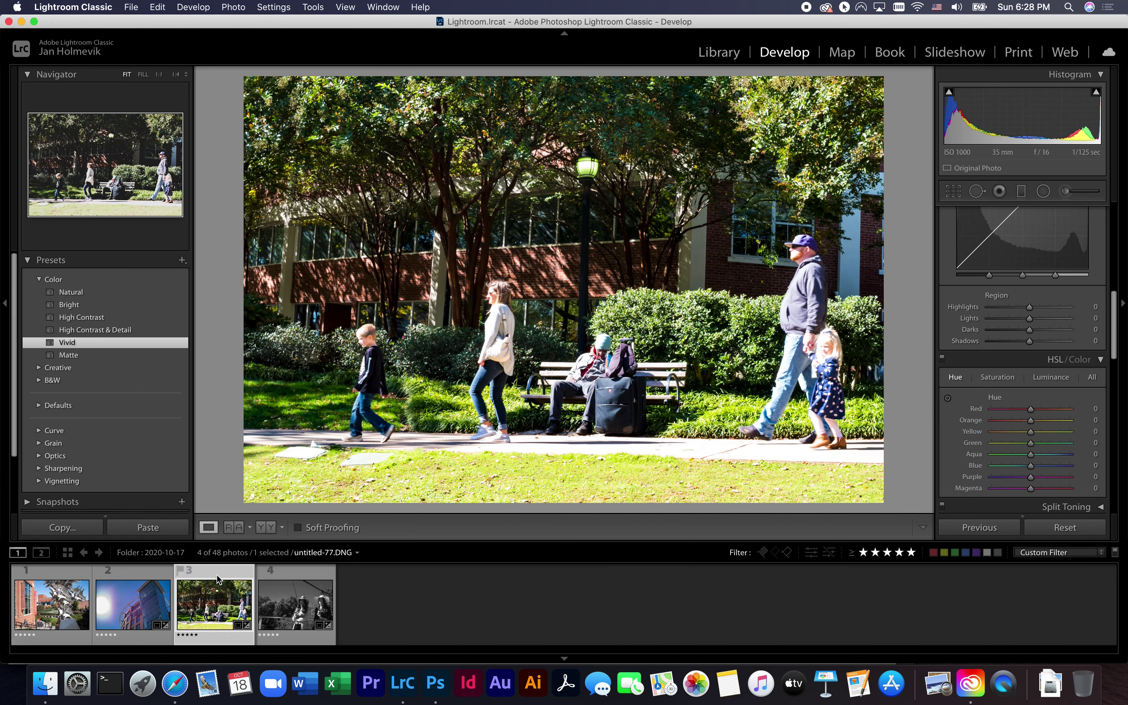
click(1064, 528)
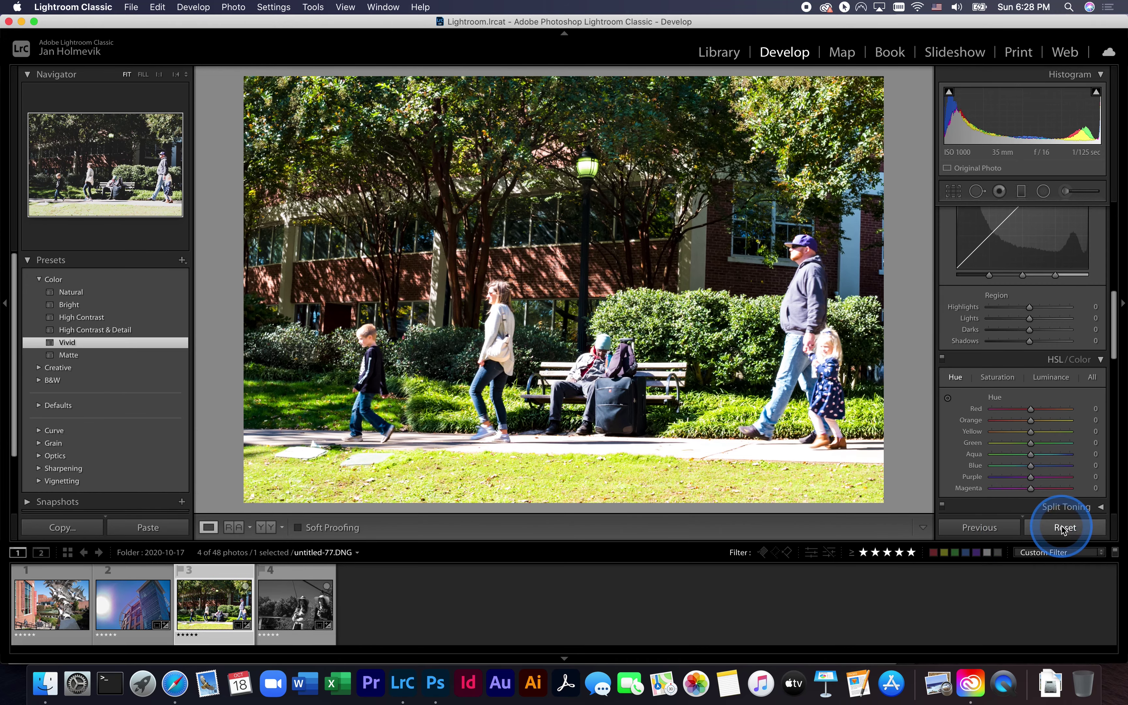